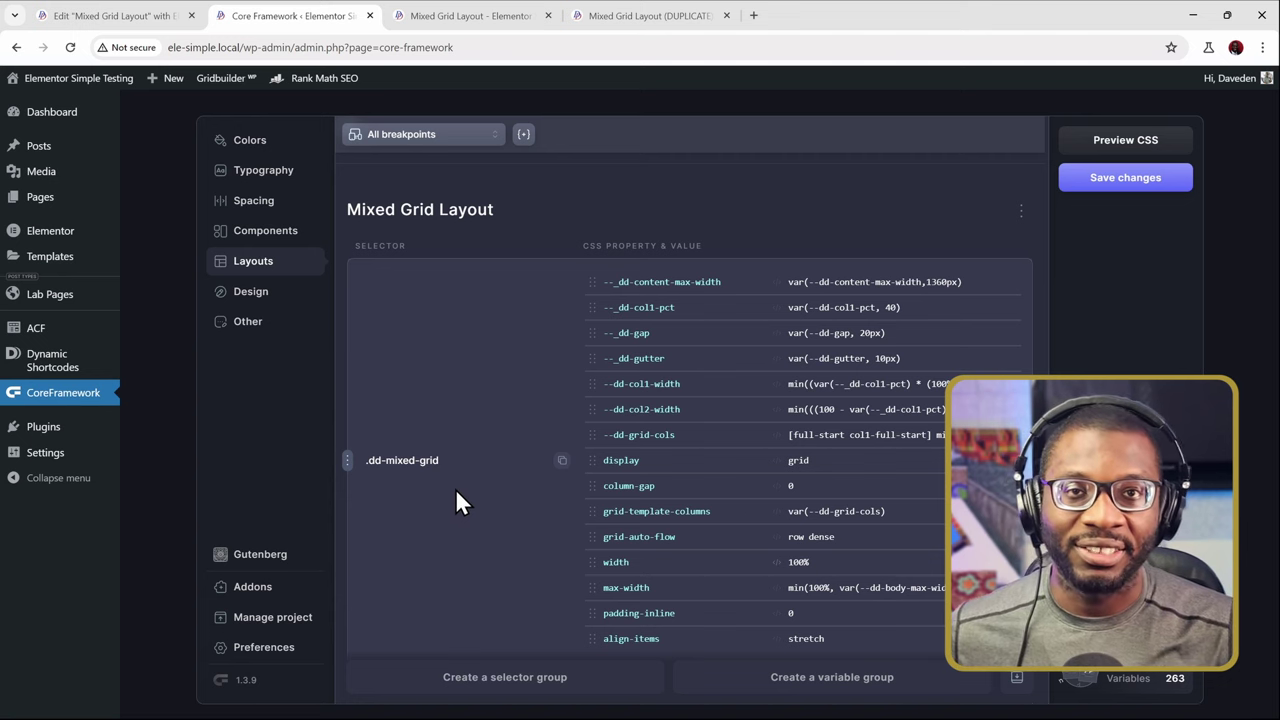
Switch to the Elementor editor for Mixed Grid Layout and preview the hero section with the editing panels temporarily hidden
{"action": "key", "text": "ctrl+shift+Tab"}
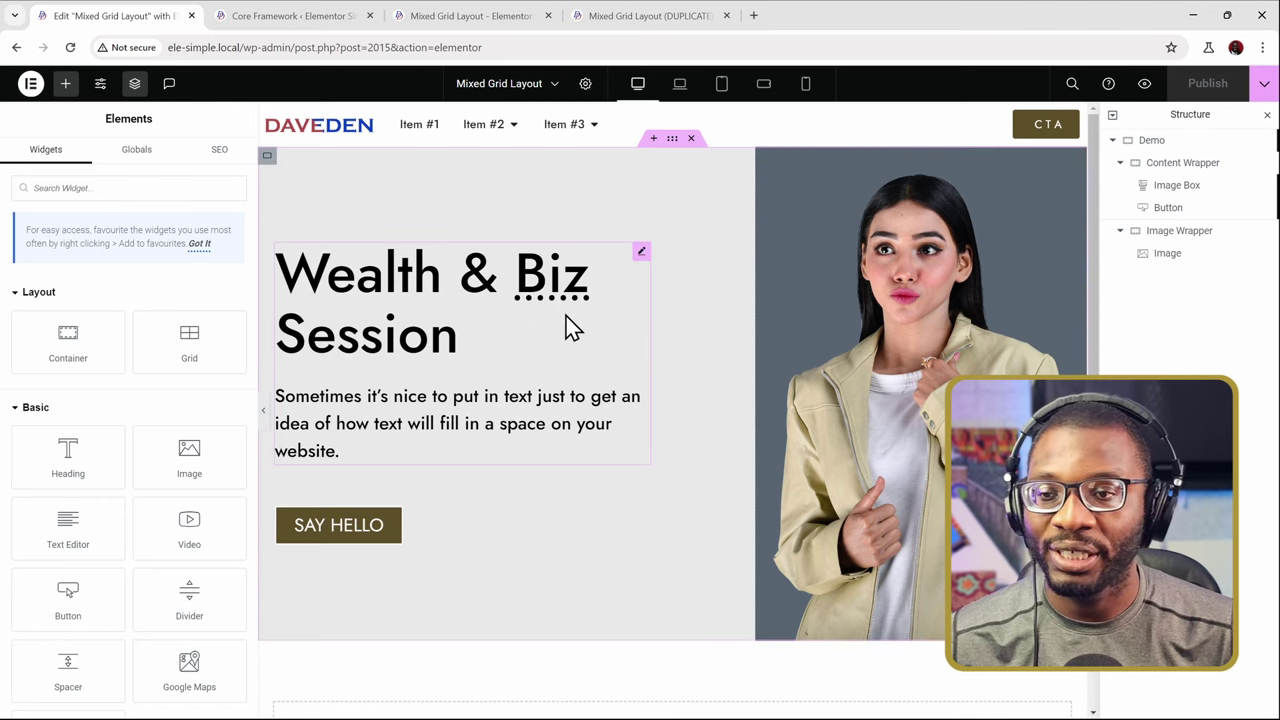
{"action": "left_click", "coordinate": [266, 414]}
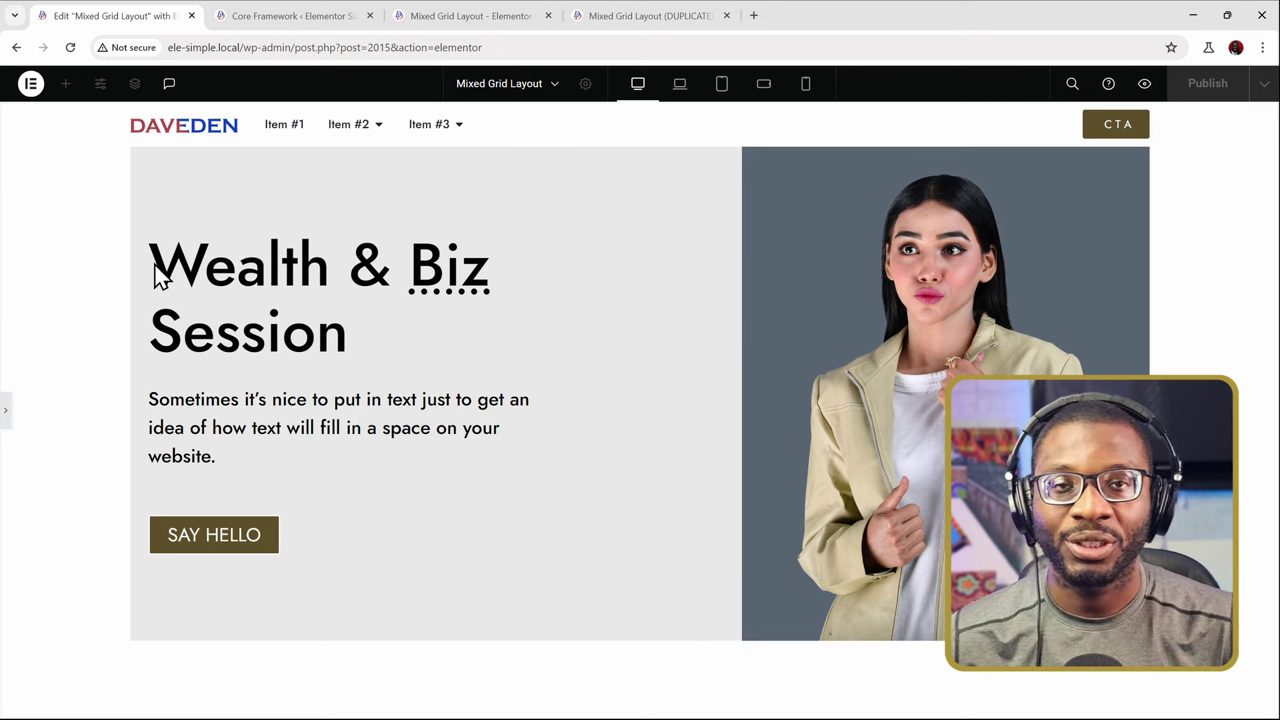
{"action": "left_click", "coordinate": [8, 422]}
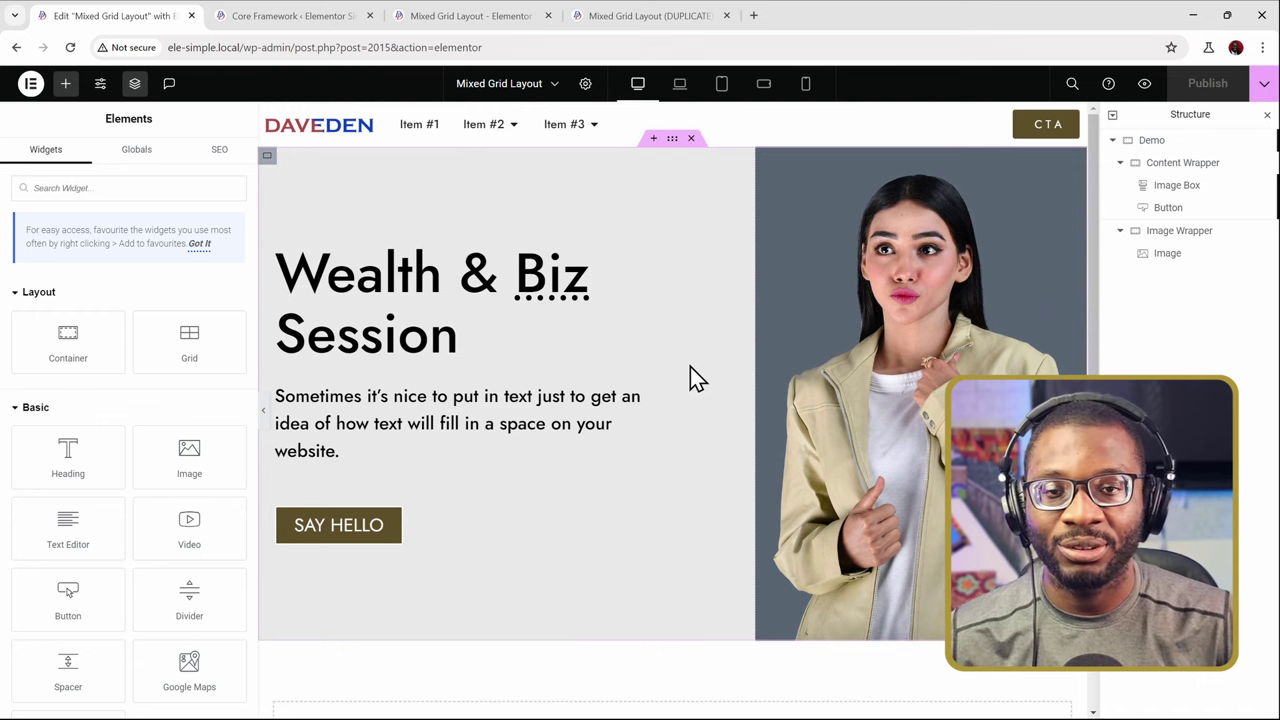
Add a new Flexbox container with two equal columns below the hero section
{"action": "scroll", "coordinate": [689, 395], "scroll_direction": "down", "scroll_amount": 2}
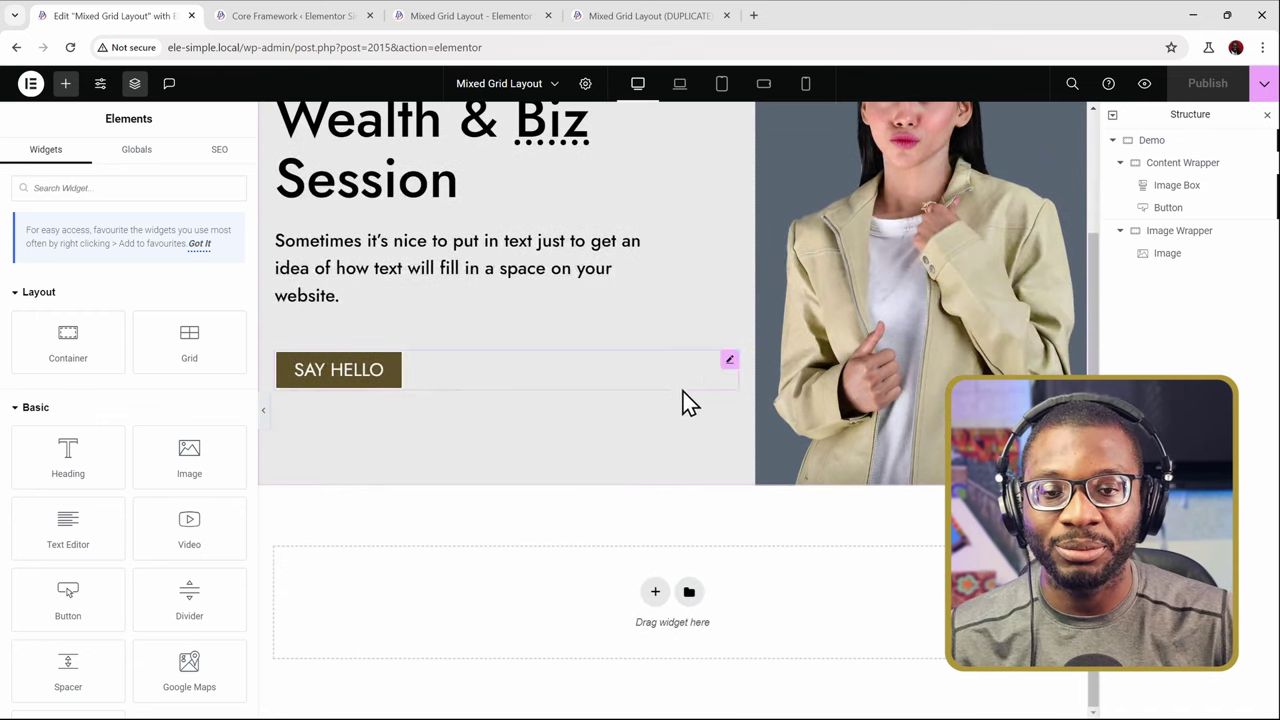
{"action": "left_click", "coordinate": [655, 593]}
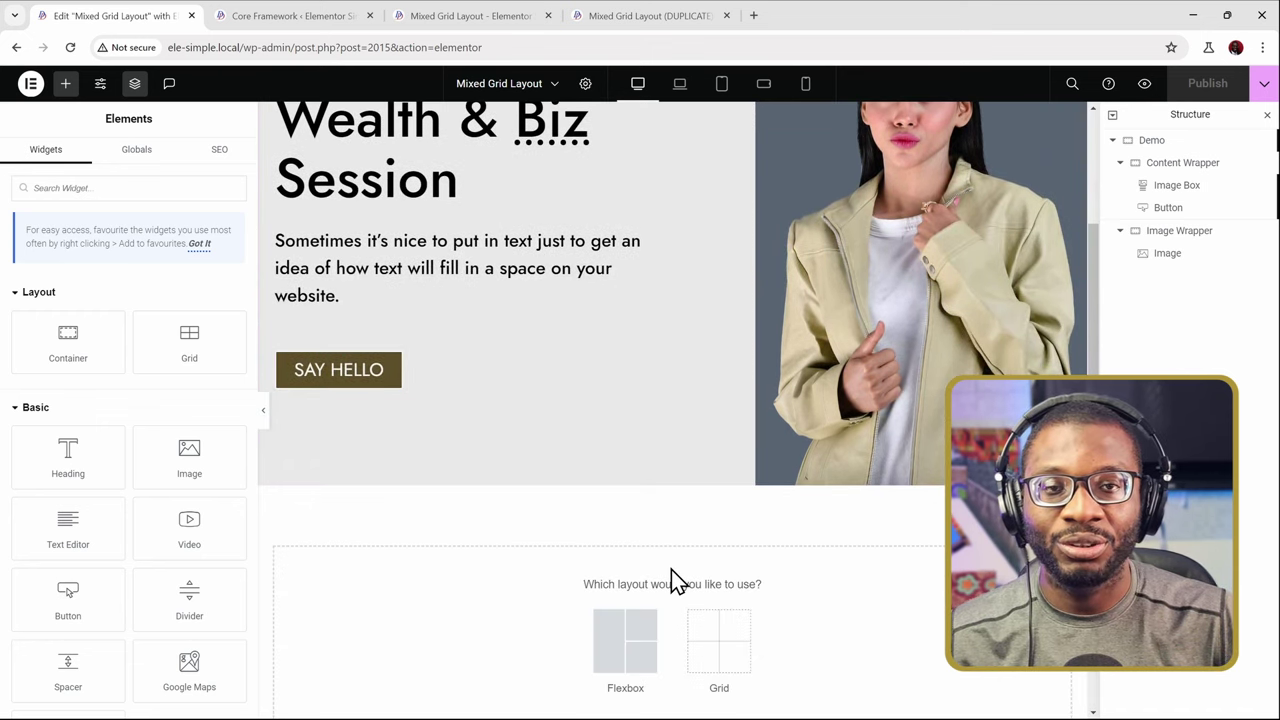
{"action": "left_click", "coordinate": [633, 644]}
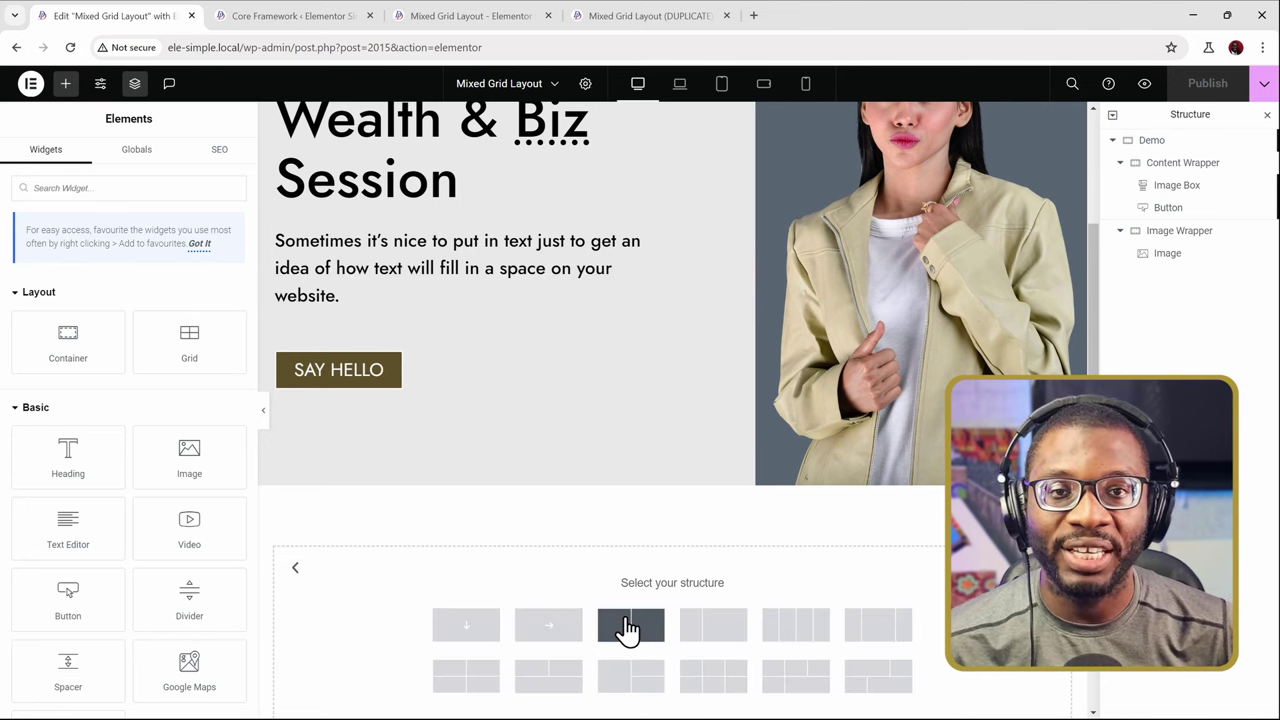
{"action": "left_click", "coordinate": [627, 628]}
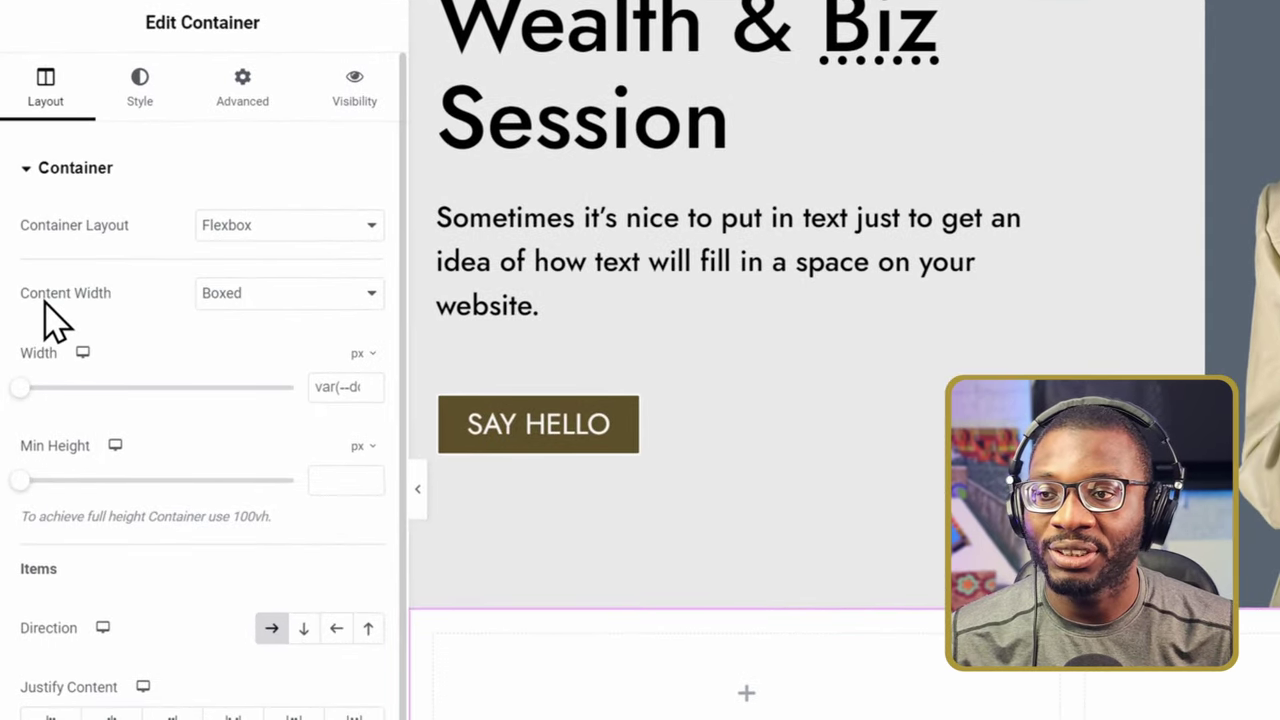
Set the new container's content width to Full Width and its row gap to 40 px
{"action": "left_click", "coordinate": [240, 298]}
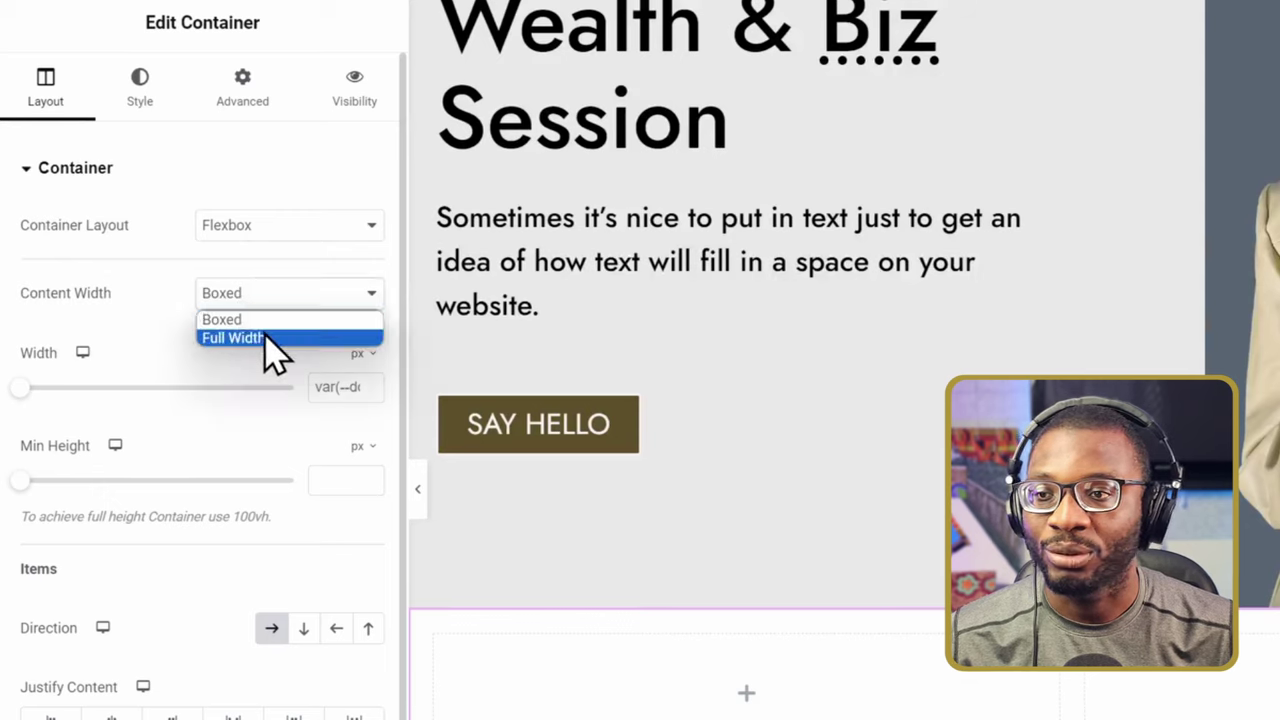
{"action": "left_click", "coordinate": [277, 352]}
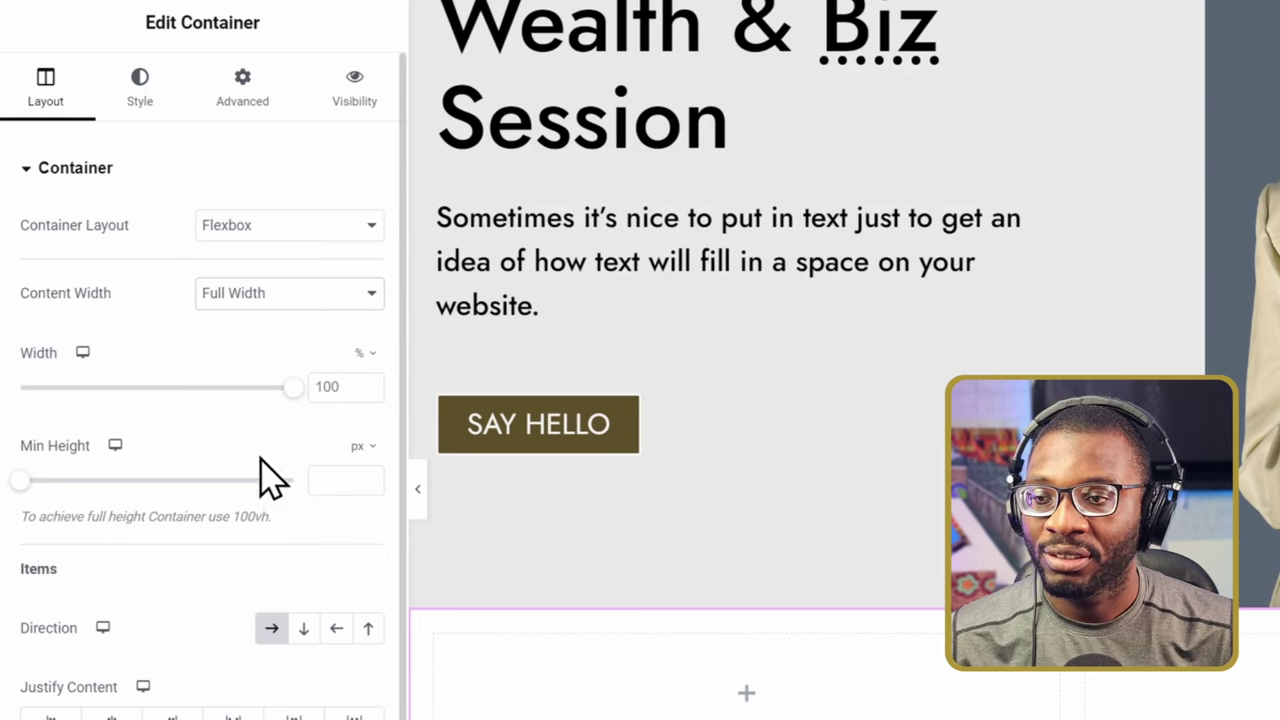
{"action": "scroll", "coordinate": [216, 488], "scroll_direction": "down", "scroll_amount": 1}
{"action": "scroll", "coordinate": [216, 488], "scroll_direction": "down", "scroll_amount": 2}
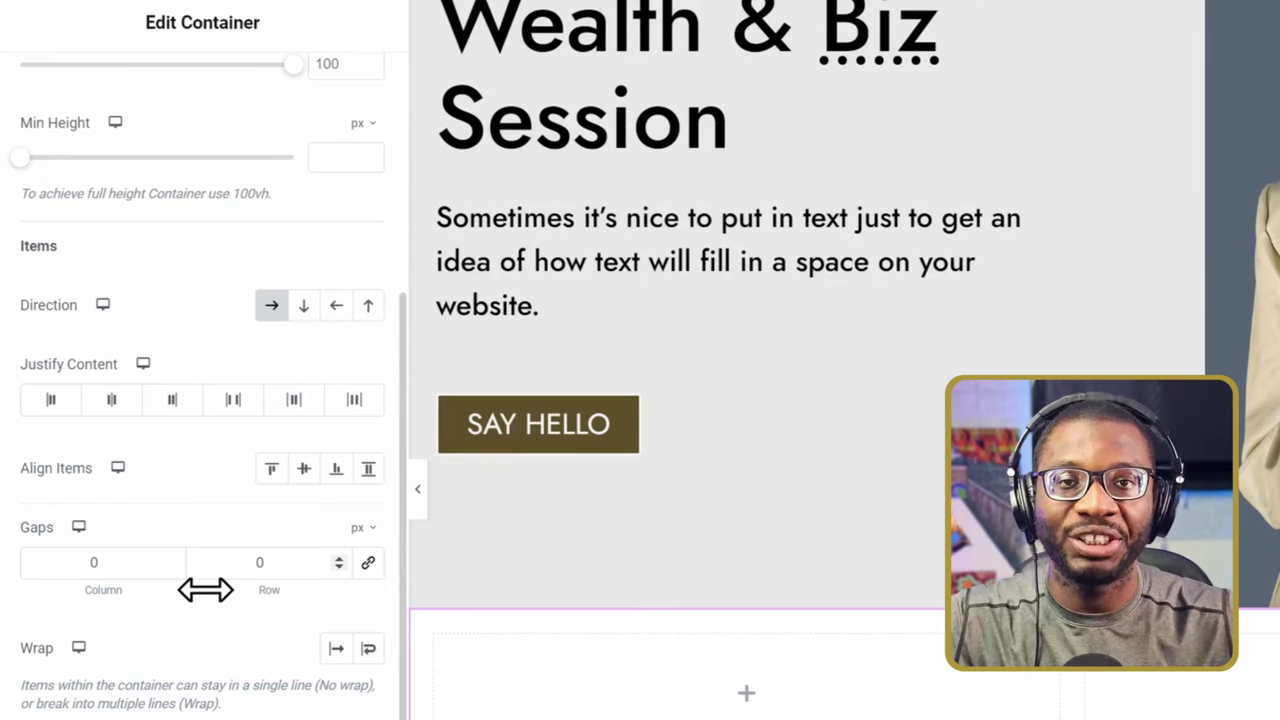
{"action": "left_click", "coordinate": [254, 563]}
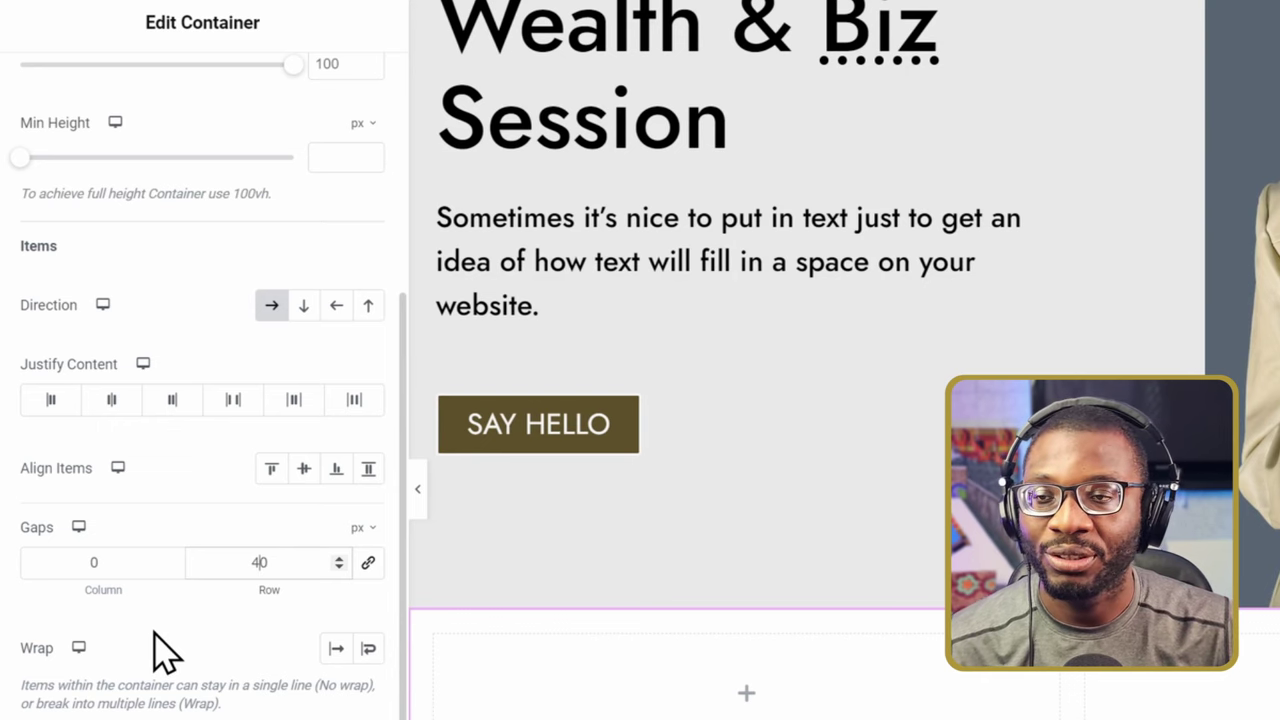
Set the container's padding to 0 px on all four sides
{"action": "scroll", "coordinate": [163, 651], "scroll_direction": "up", "scroll_amount": 4}
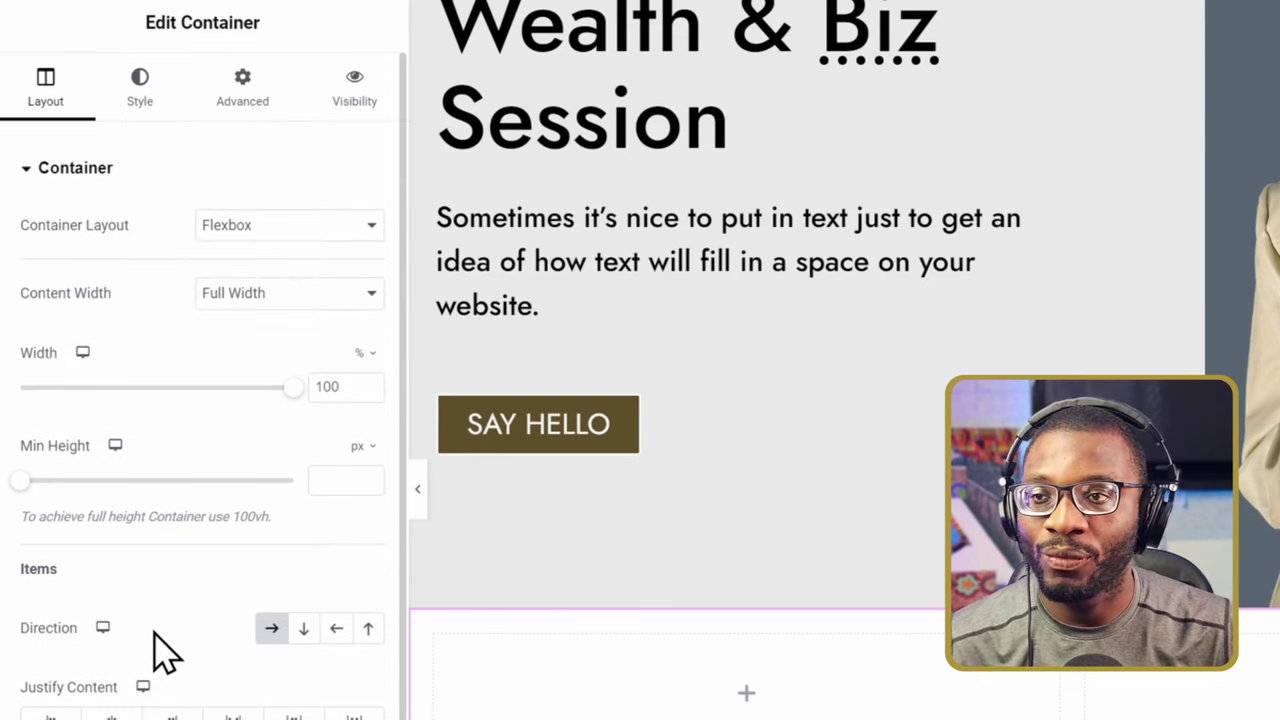
{"action": "left_click", "coordinate": [232, 105]}
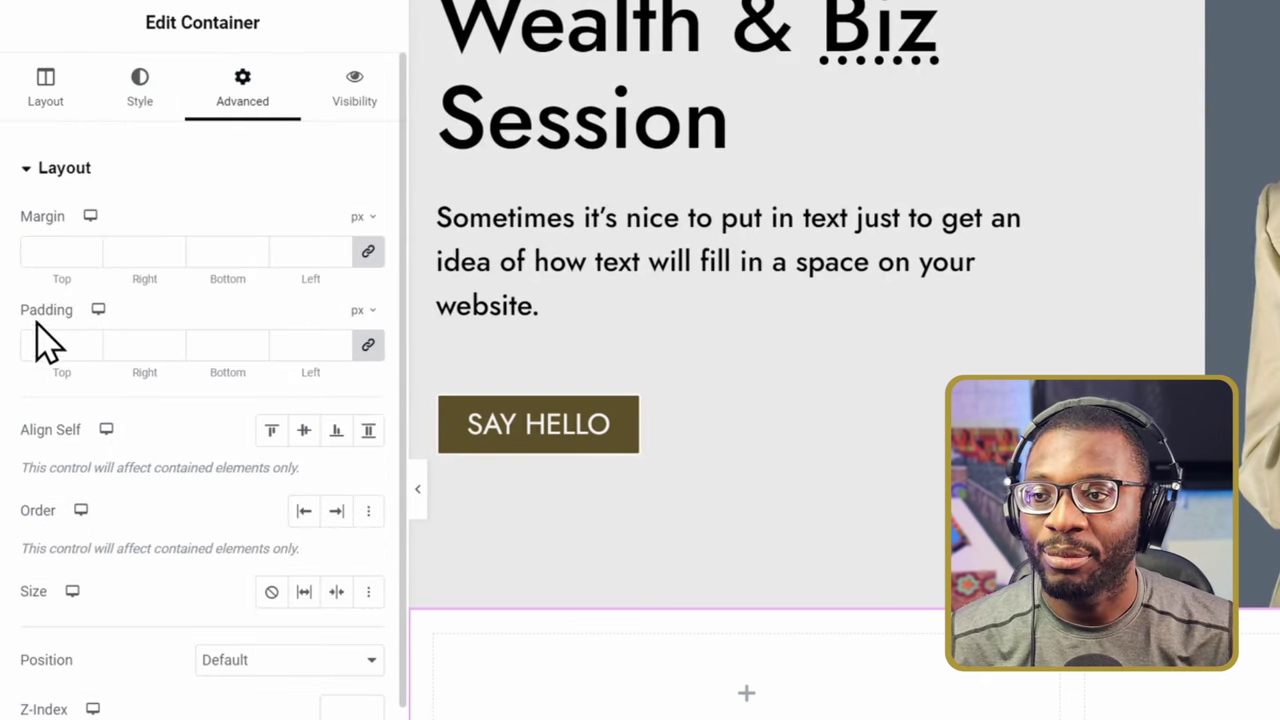
{"action": "left_click", "coordinate": [297, 343]}
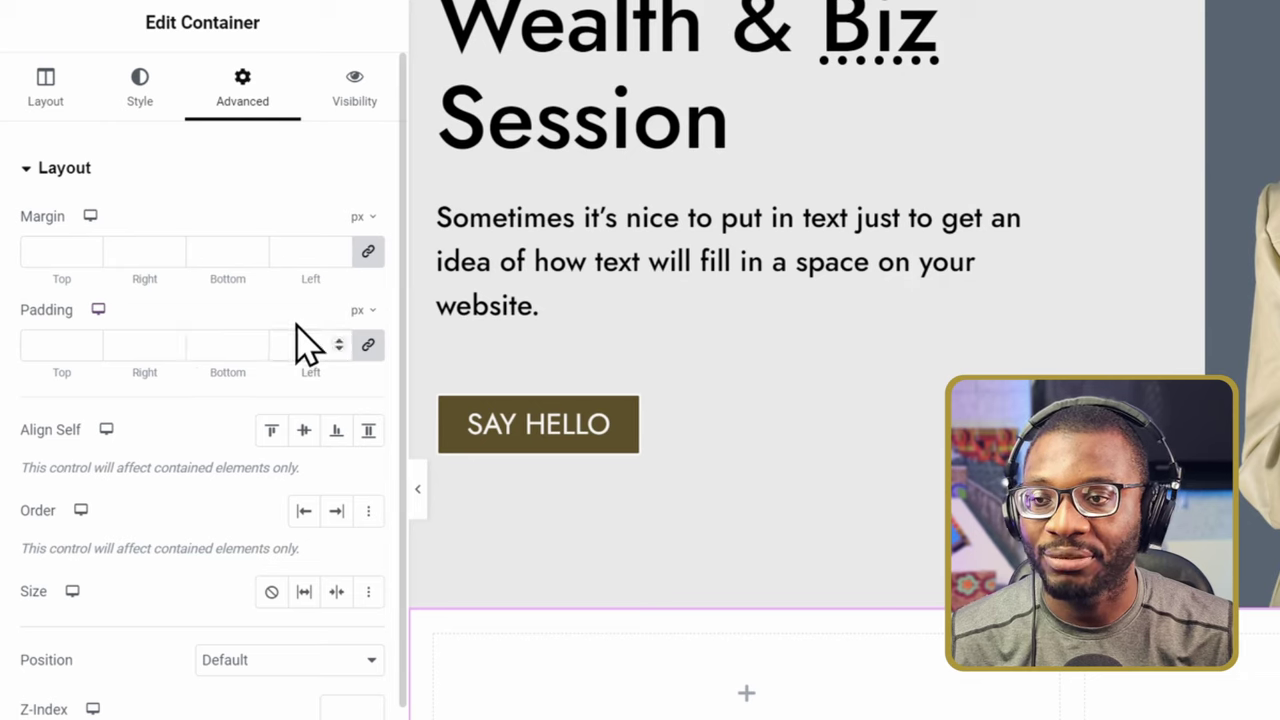
{"action": "type", "text": "0"}
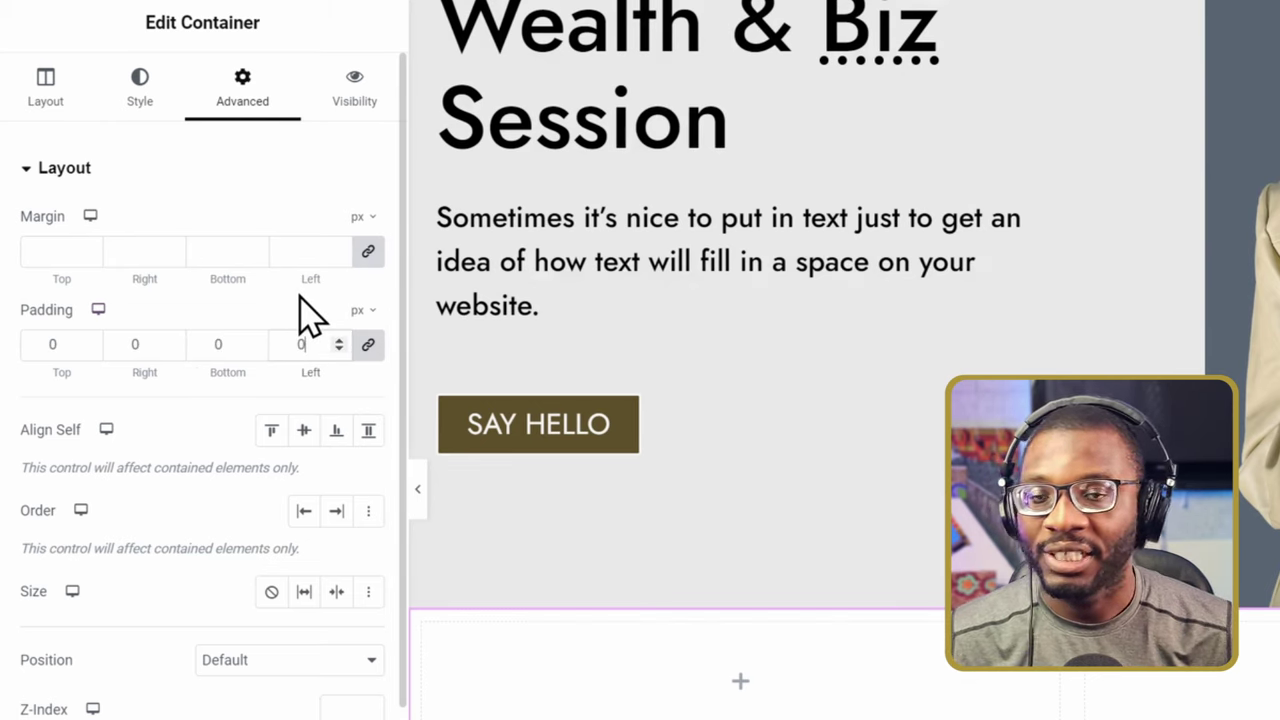
Assign the CSS class dd-mixed-grid to the container
{"action": "scroll", "coordinate": [305, 305], "scroll_direction": "down", "scroll_amount": 5}
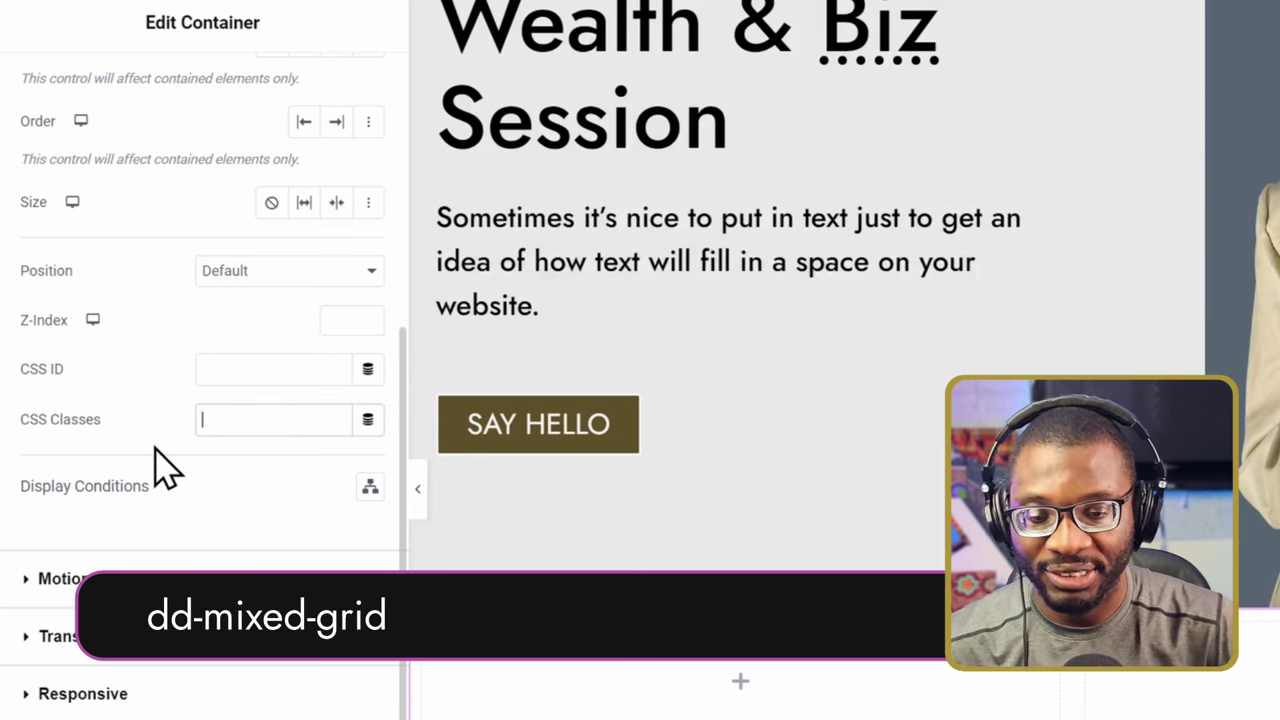
{"action": "type", "text": "dd-"}
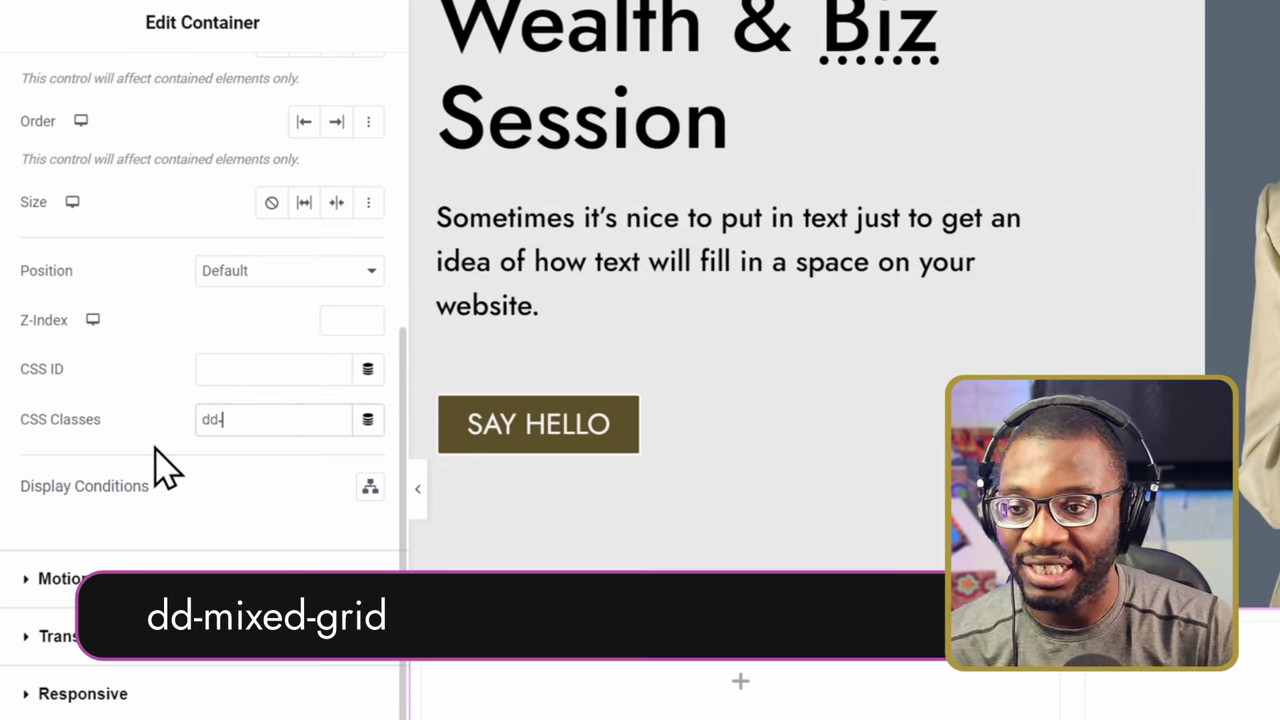
{"action": "type", "text": "mixed-gr"}
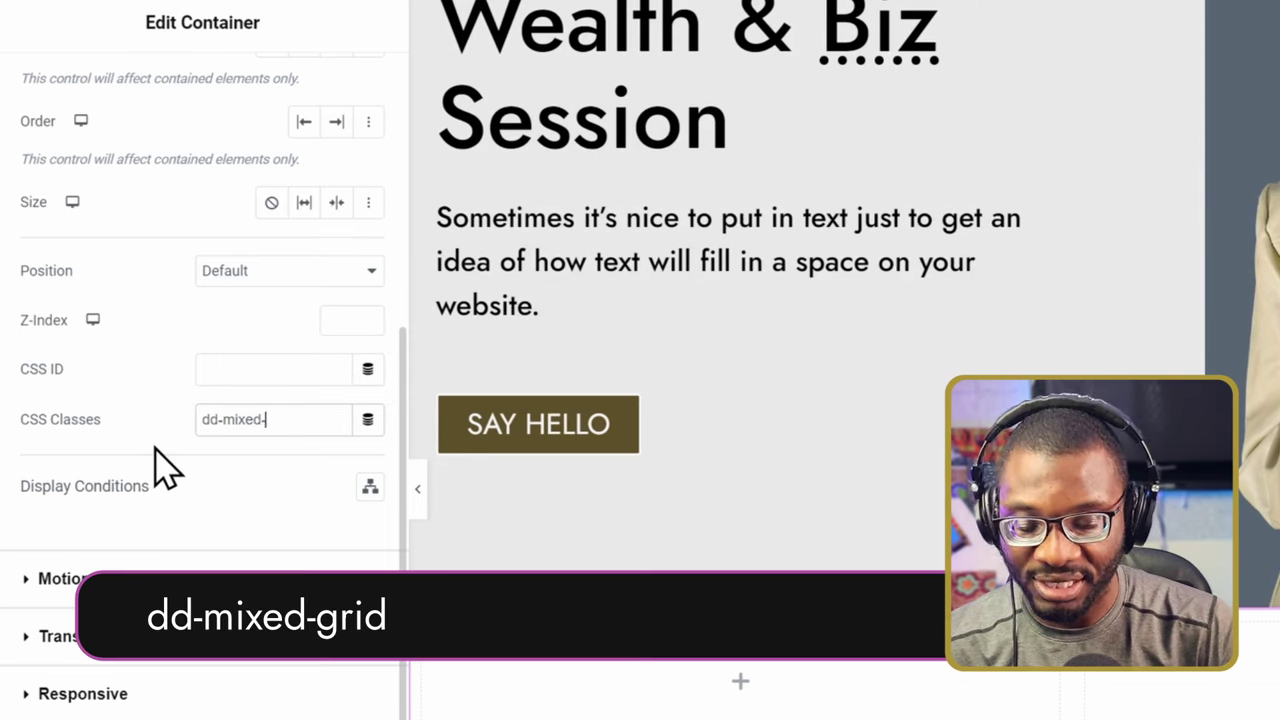
{"action": "type", "text": "id"}
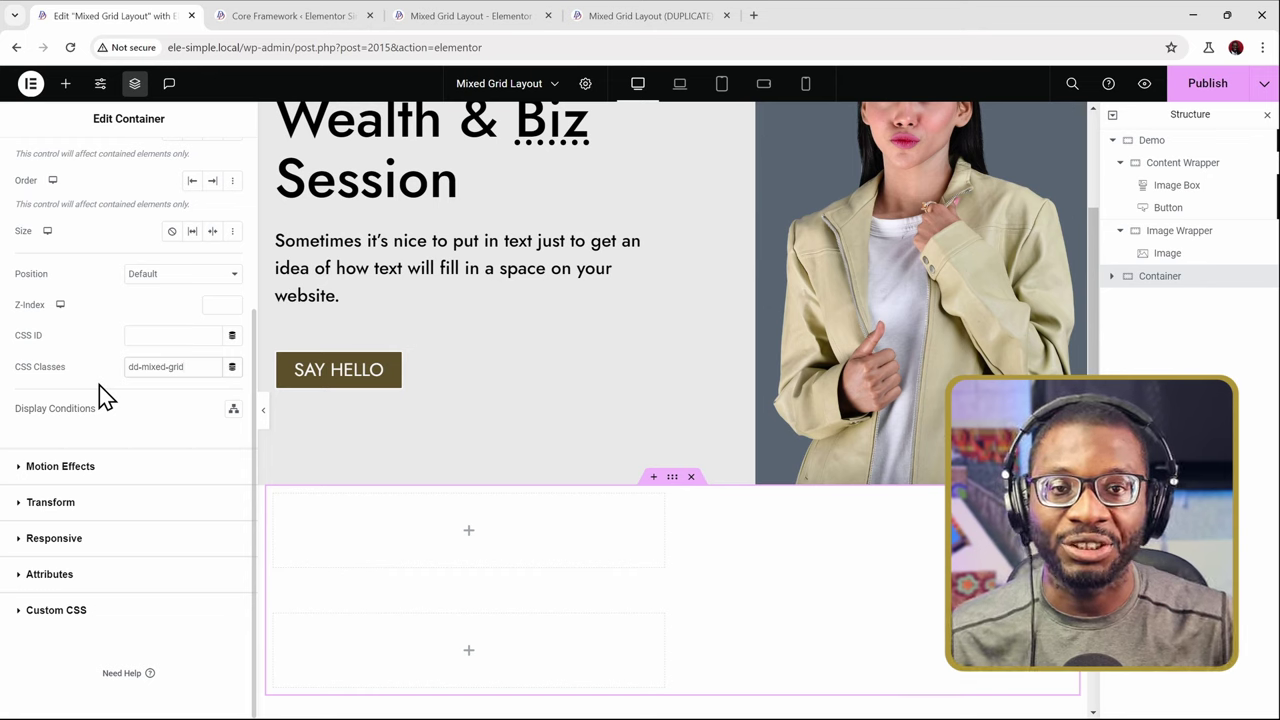
Start a custom CSS rule for the container with an empty selector{ } block
{"action": "left_click", "coordinate": [85, 624]}
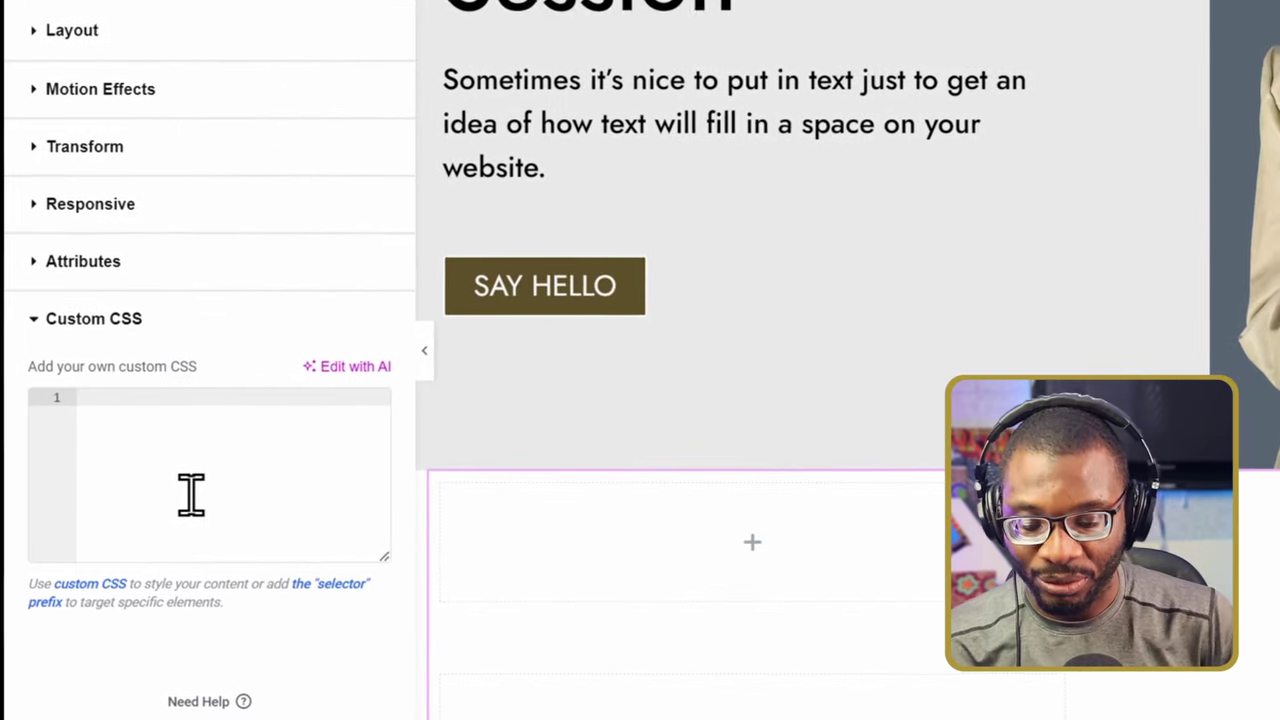
{"action": "left_click", "coordinate": [191, 494]}
{"action": "type", "text": "selector"}
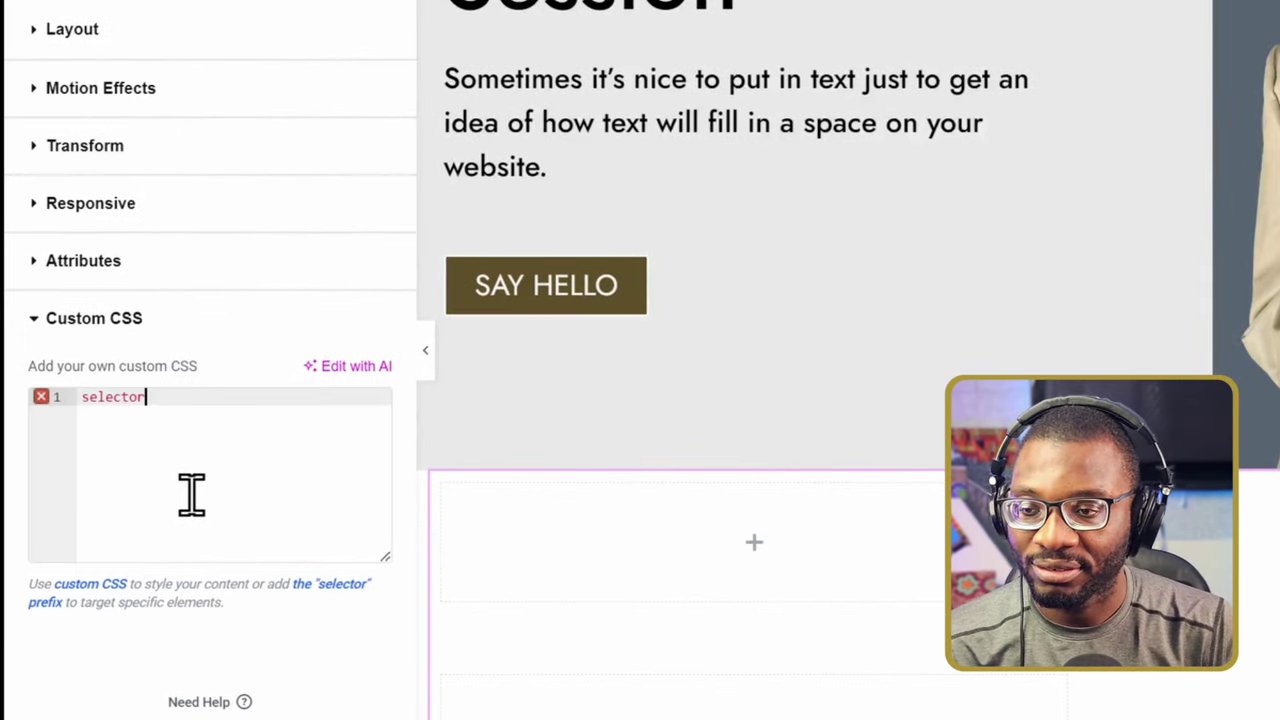
{"action": "type", "text": "{"}
{"action": "key", "text": "Return"}
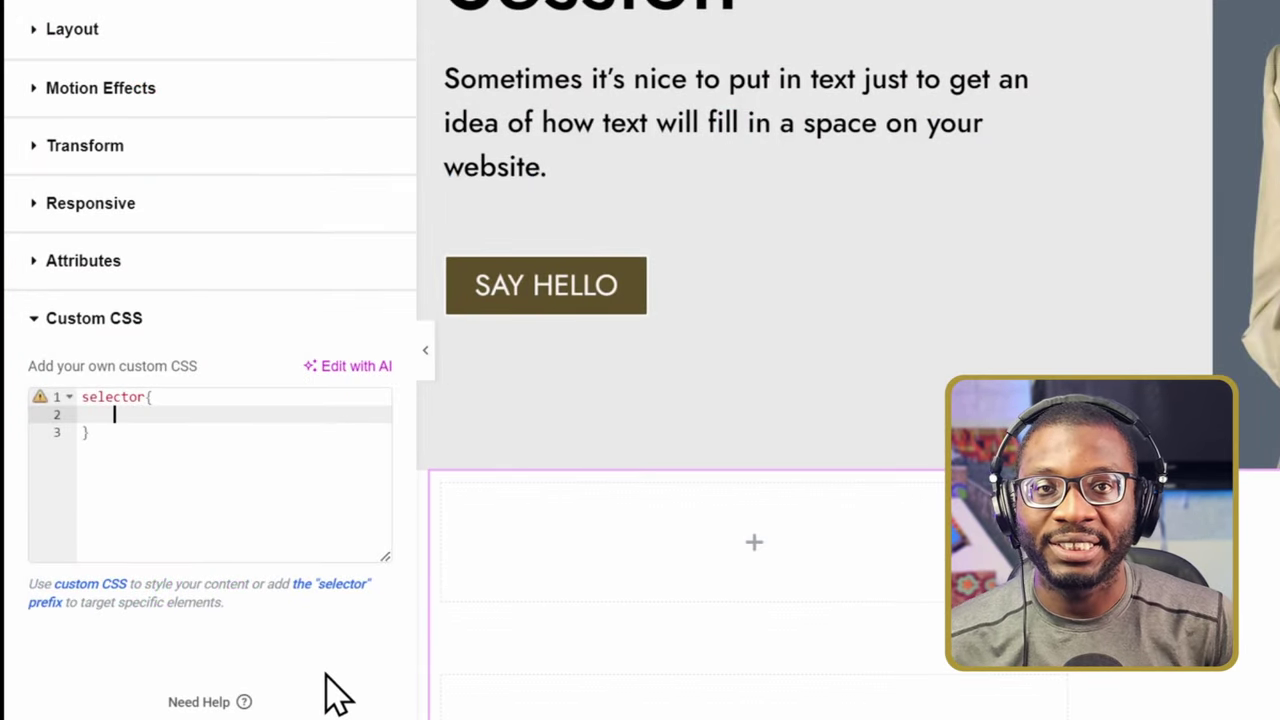
Declare --dd-content-max-width: 1360px; inside the container's custom selector rule
{"action": "type", "text": "--dd"}
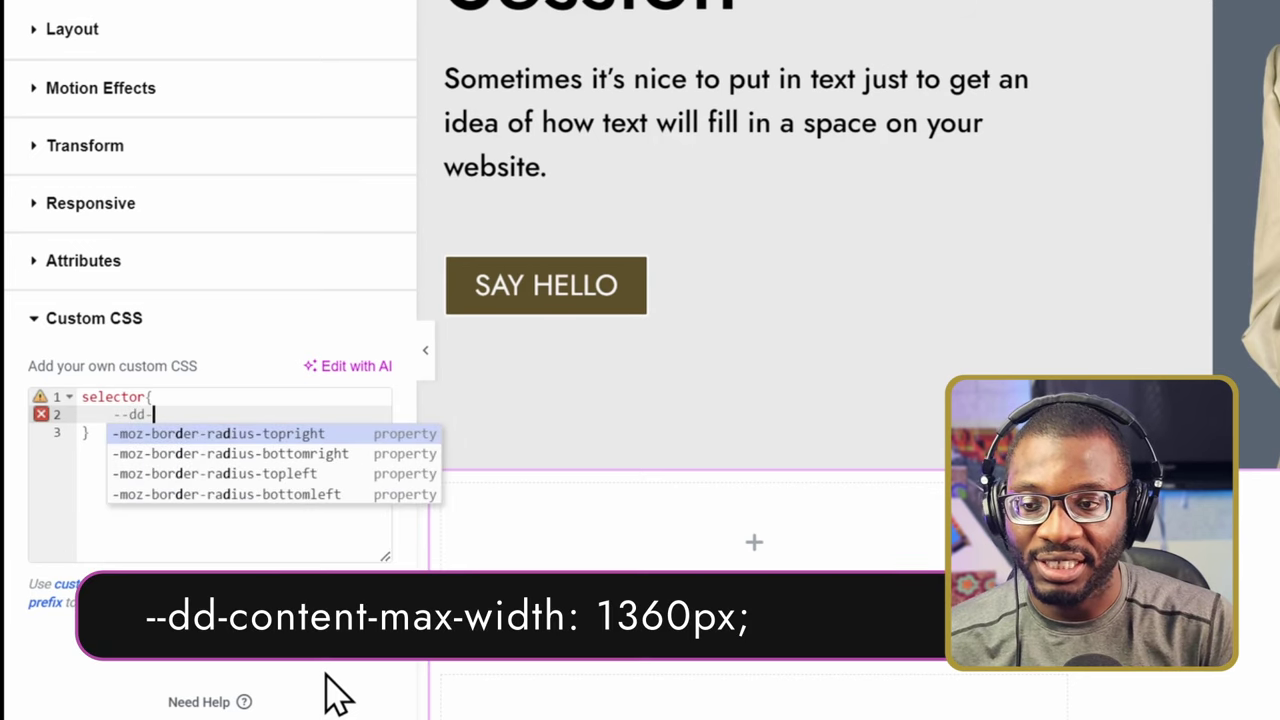
{"action": "type", "text": "-content"}
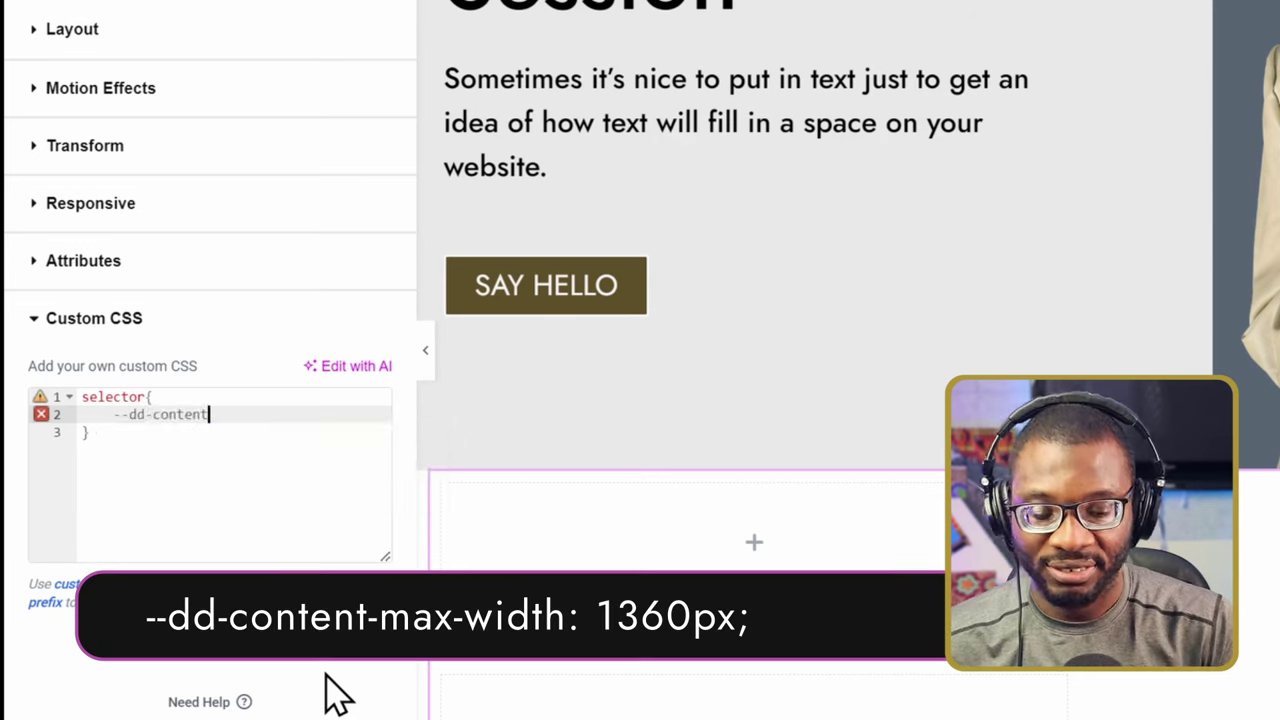
{"action": "type", "text": "-max-"}
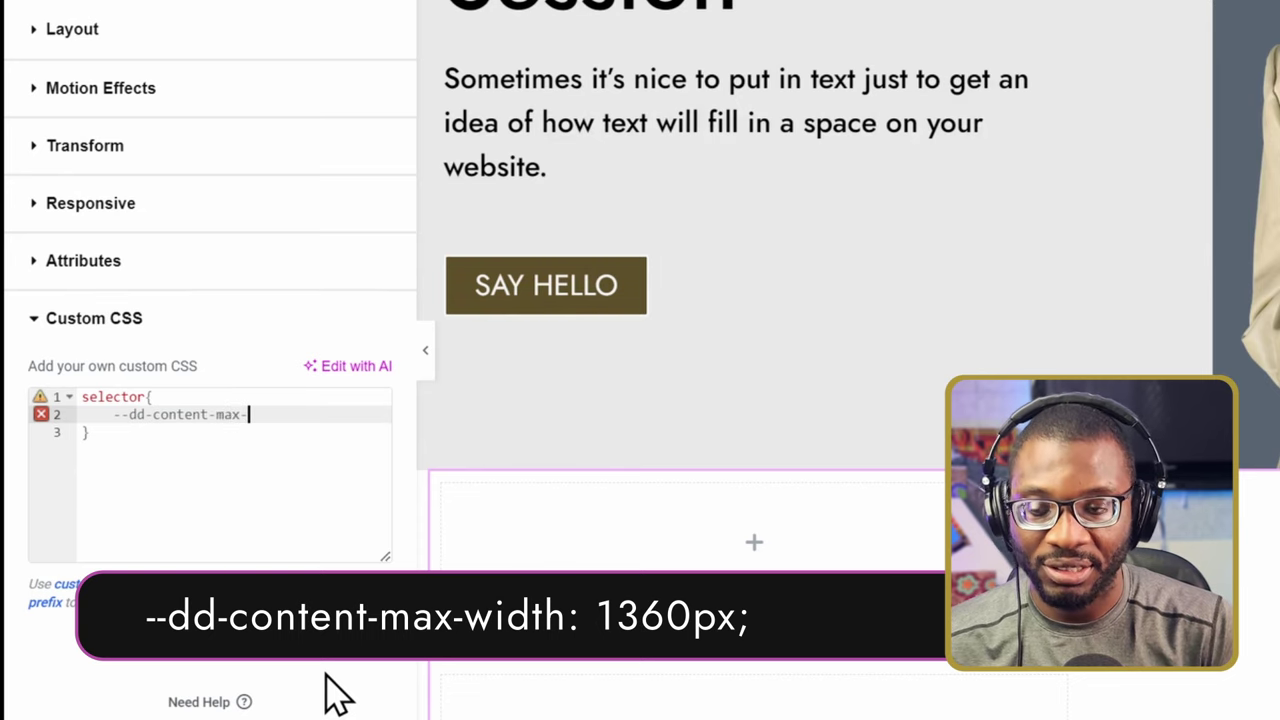
{"action": "type", "text": "width: "}
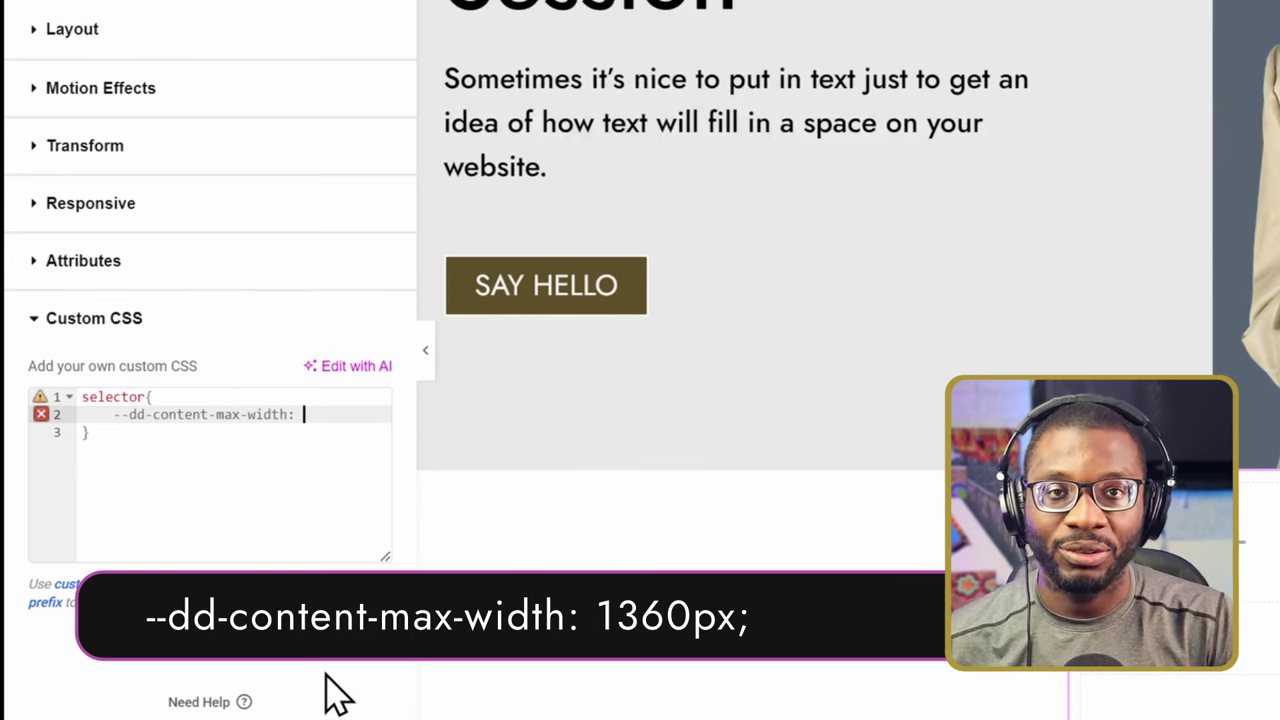
{"action": "type", "text": "13"}
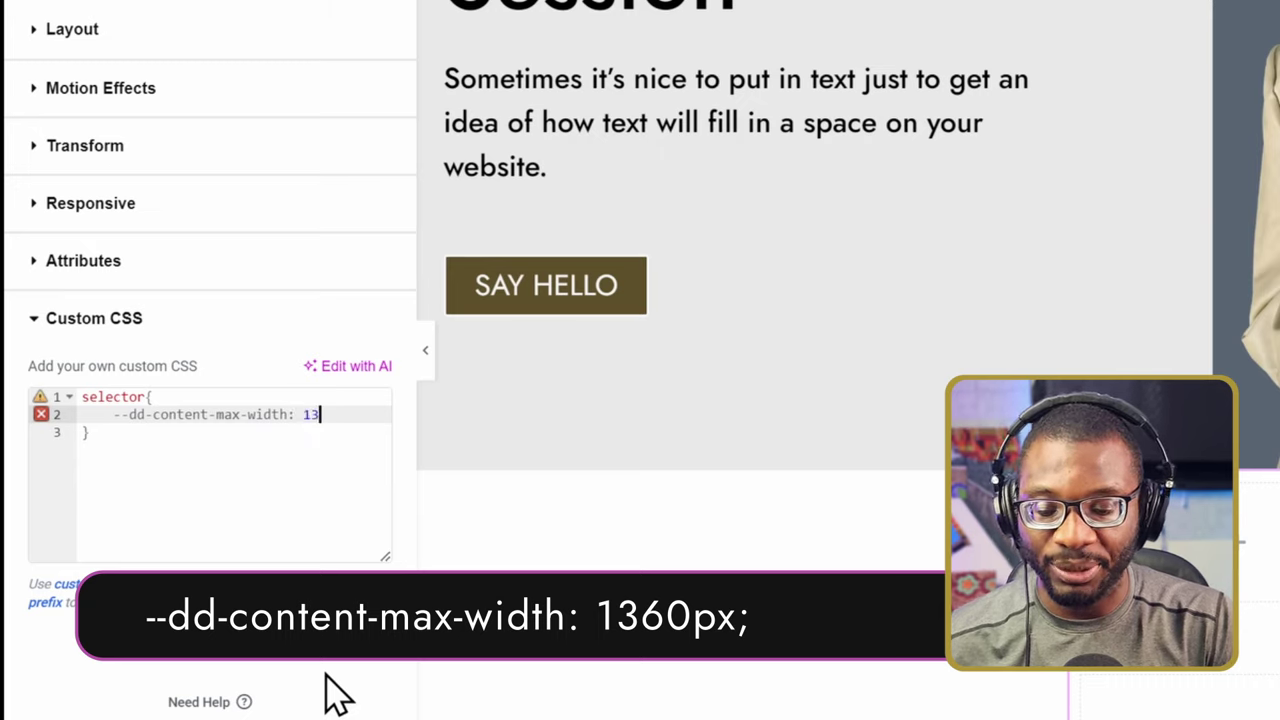
{"action": "type", "text": "6"}
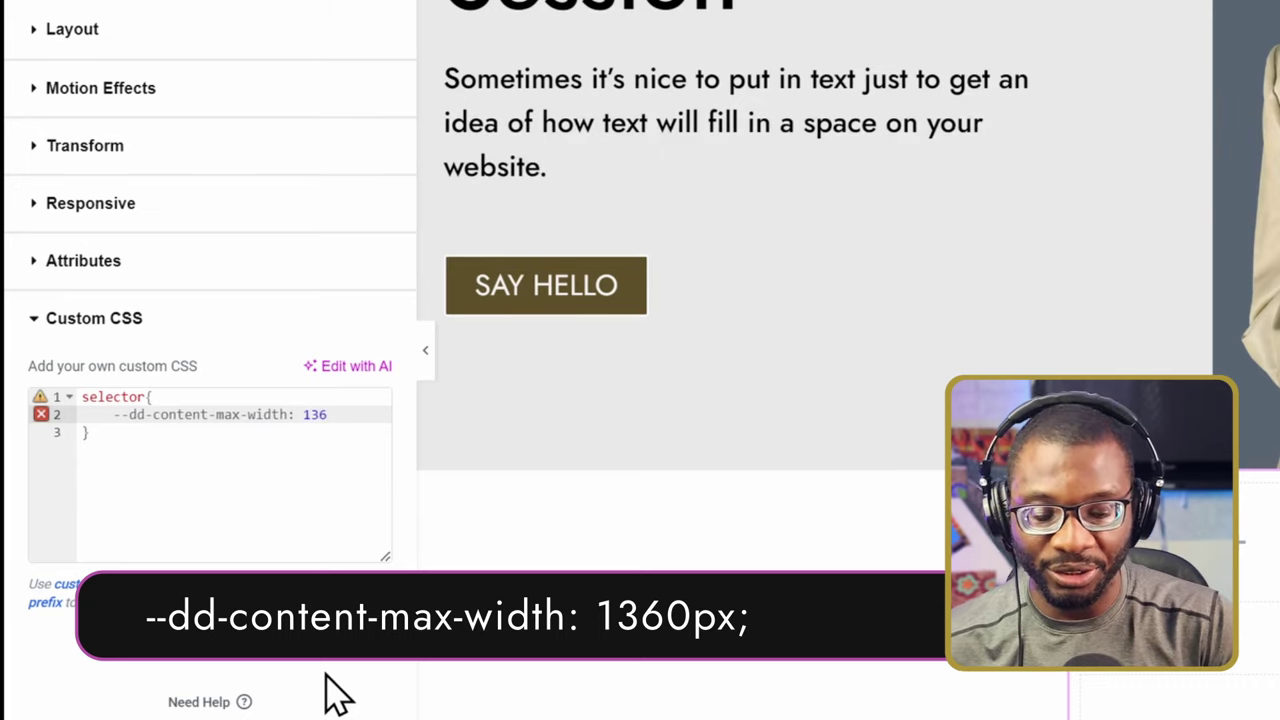
{"action": "type", "text": "0"}
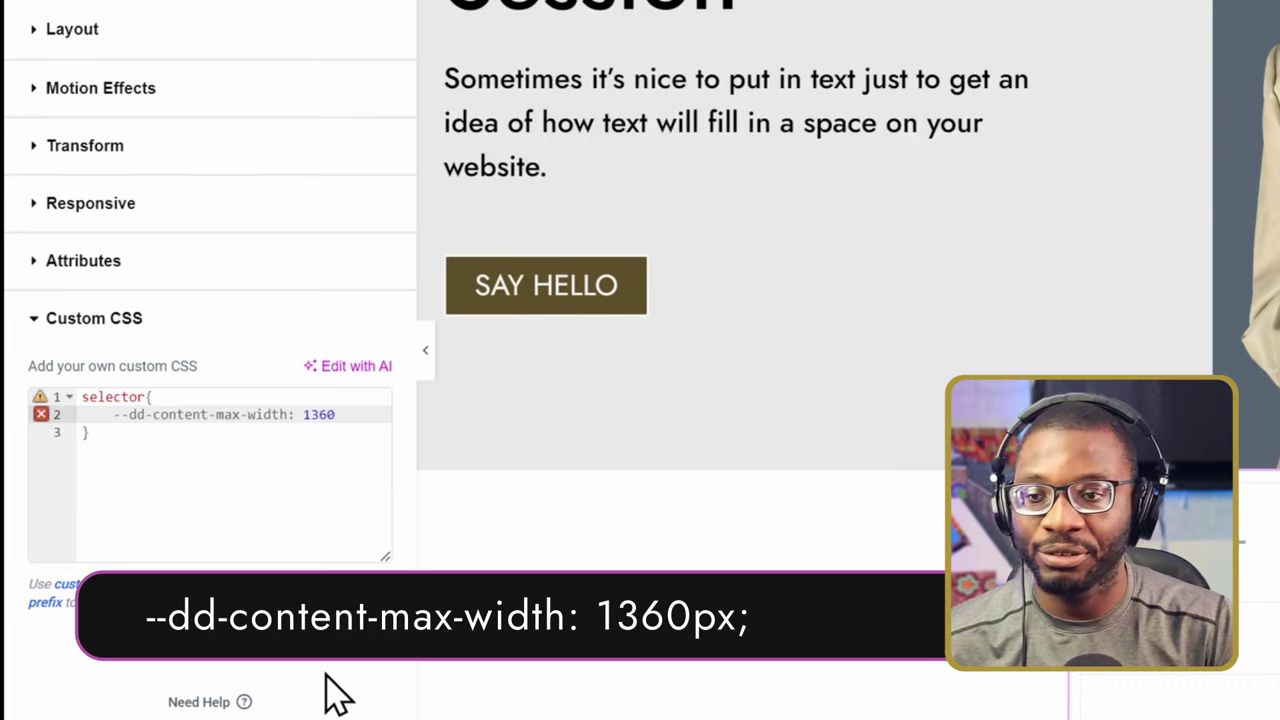
{"action": "type", "text": "px;"}
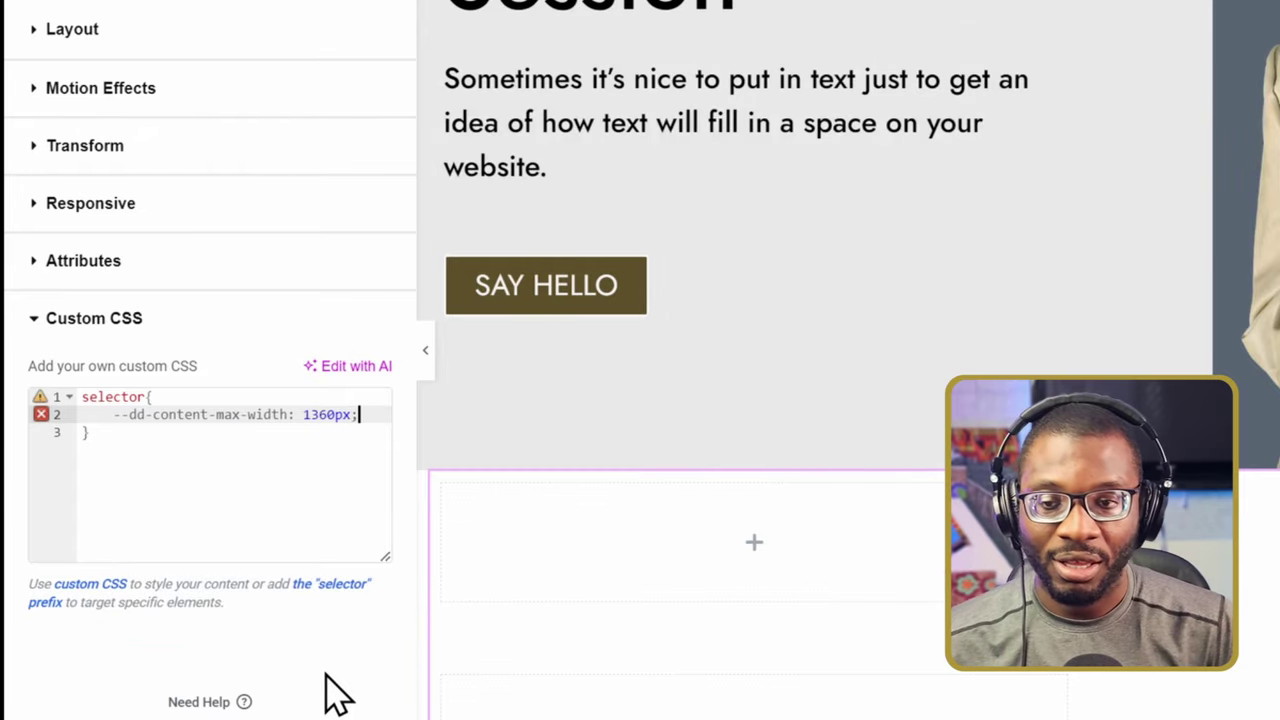
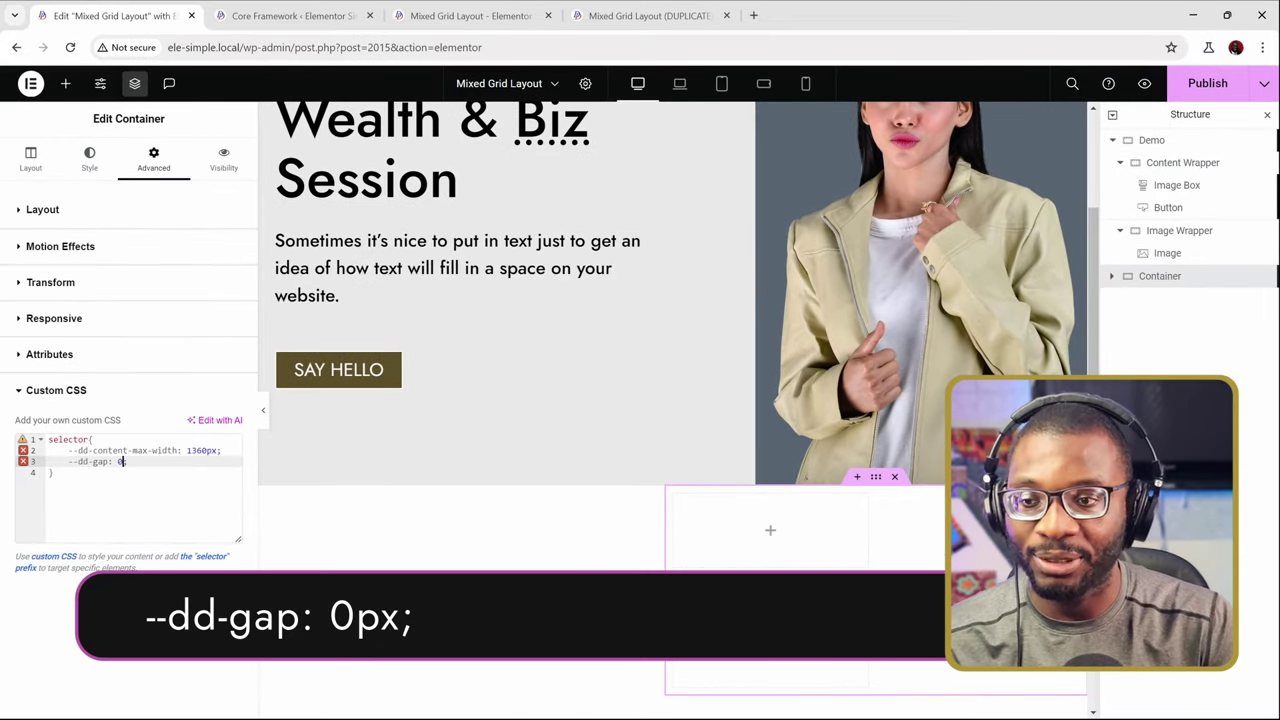
Complete the declaration --dd-gap: 0px; in the container's custom CSS rule
{"action": "type", "text": "px;"}
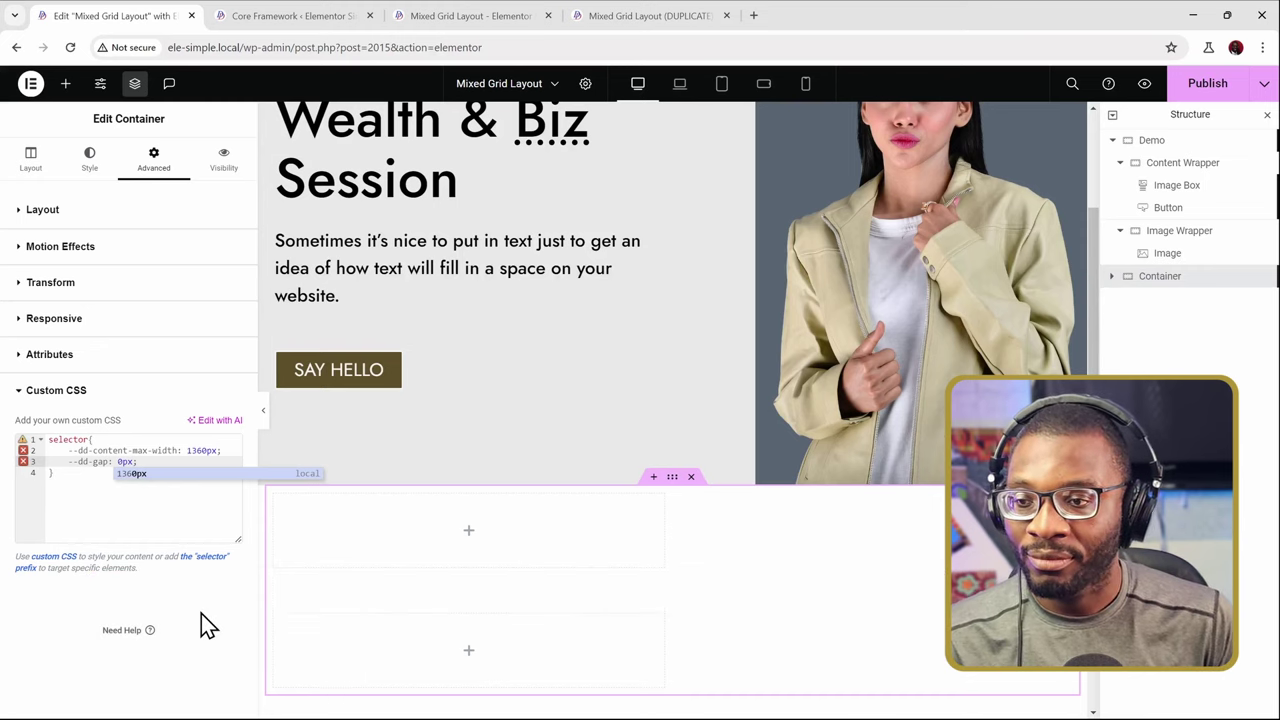
{"action": "key", "text": "Escape"}
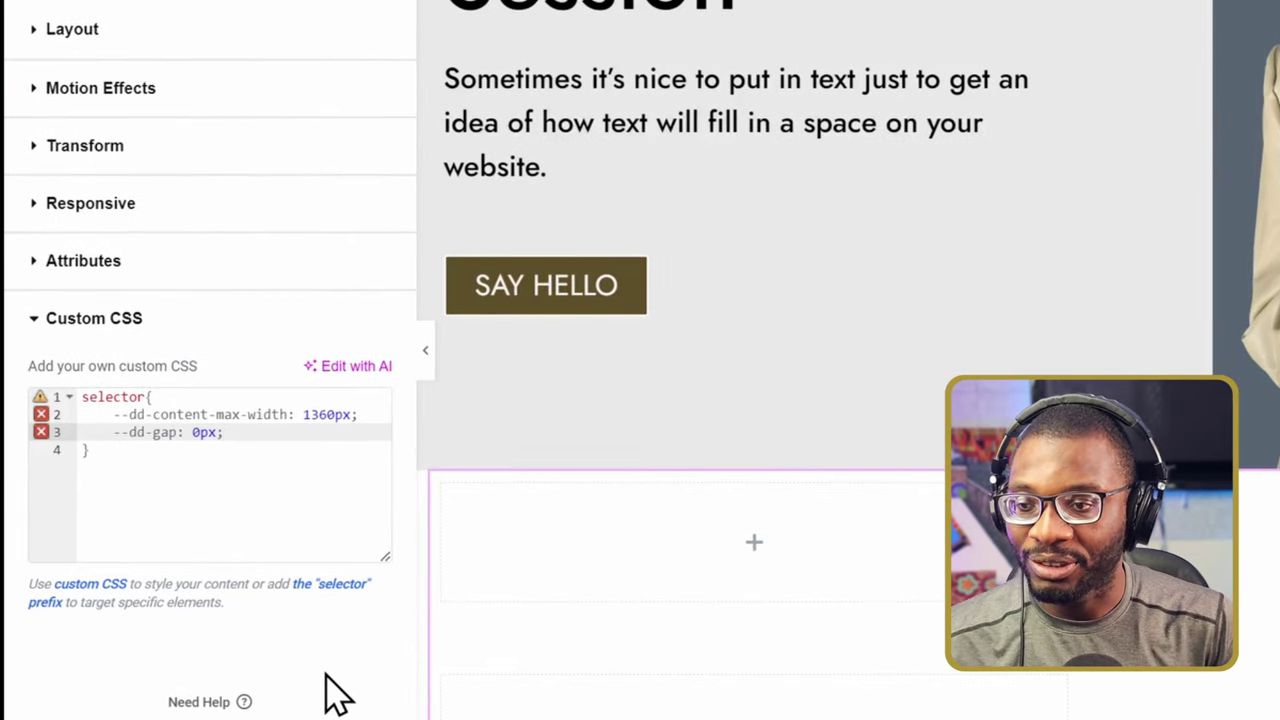
Declare --dd-gutter: 10px; on a new line of the container's custom selector rule
{"action": "key", "text": "Return"}
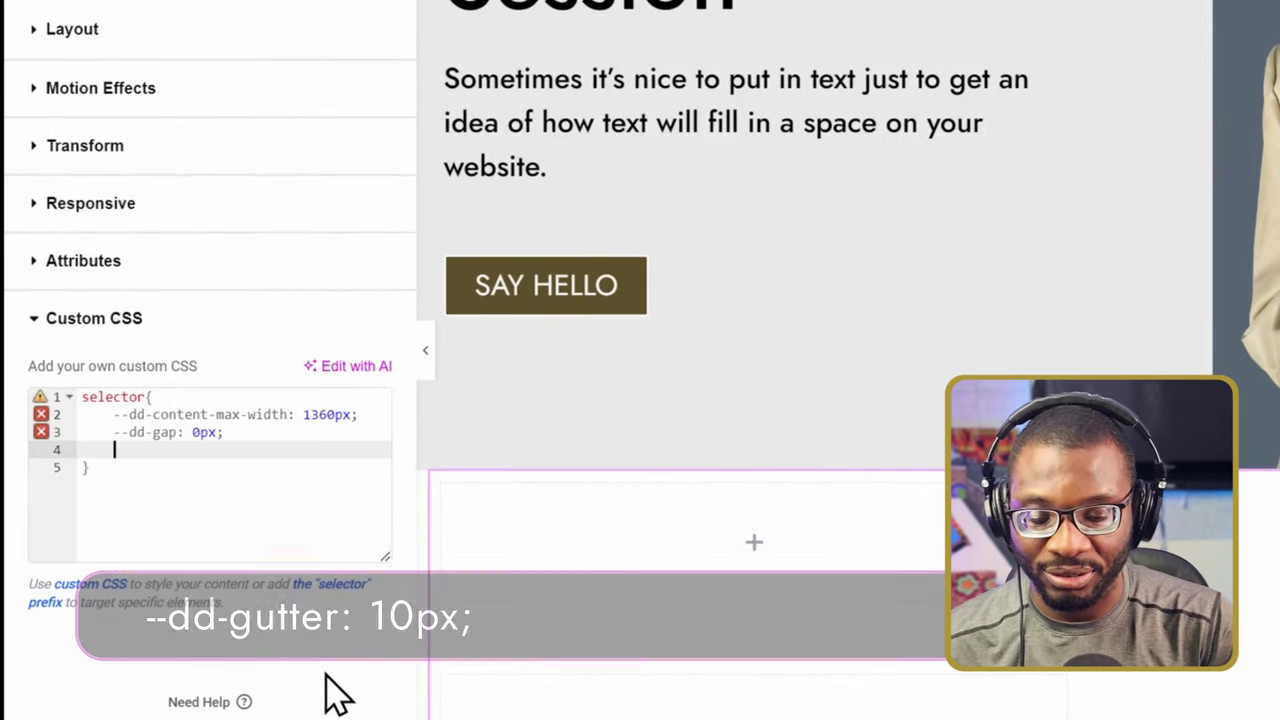
{"action": "type", "text": "--dd-"}
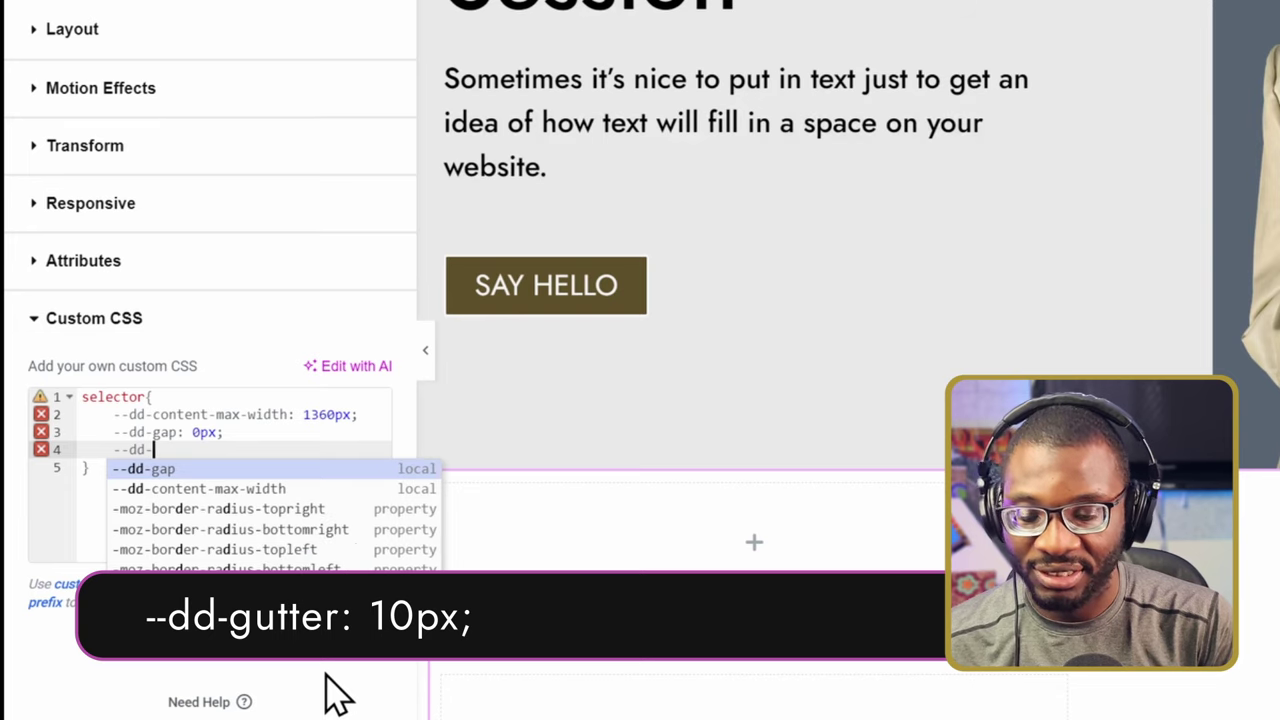
{"action": "type", "text": "gutt"}
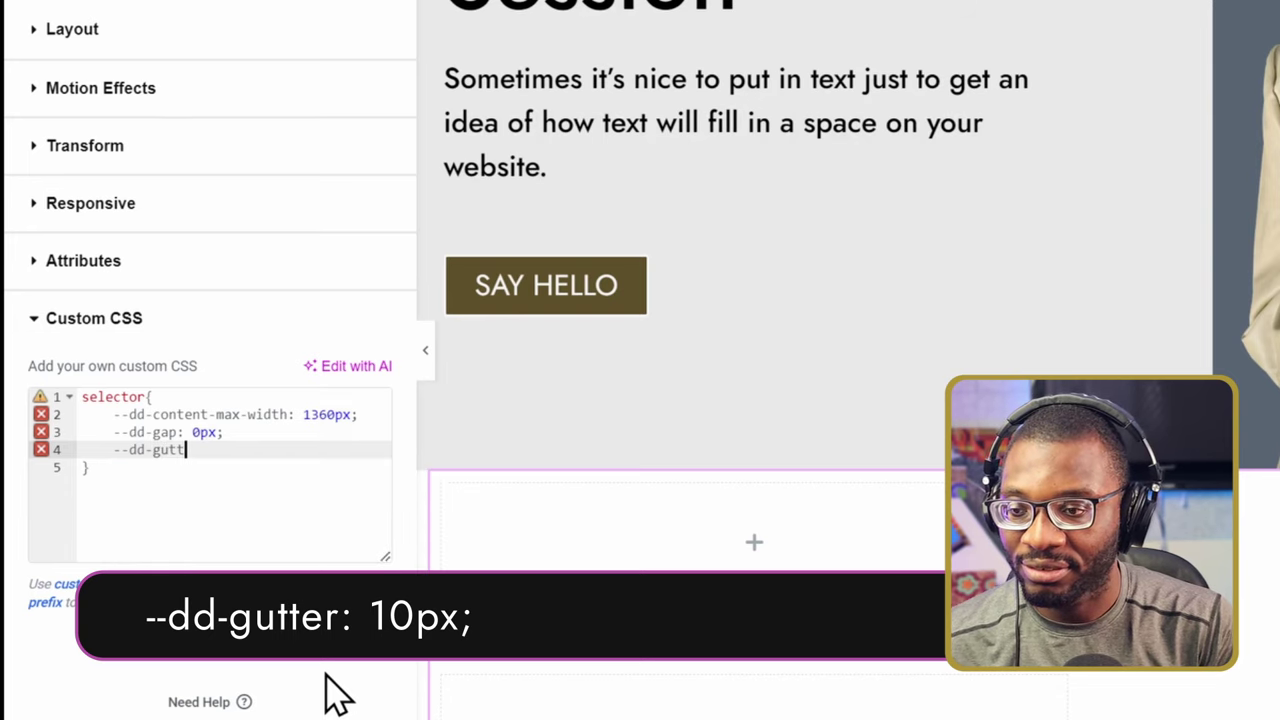
{"action": "type", "text": "er: "}
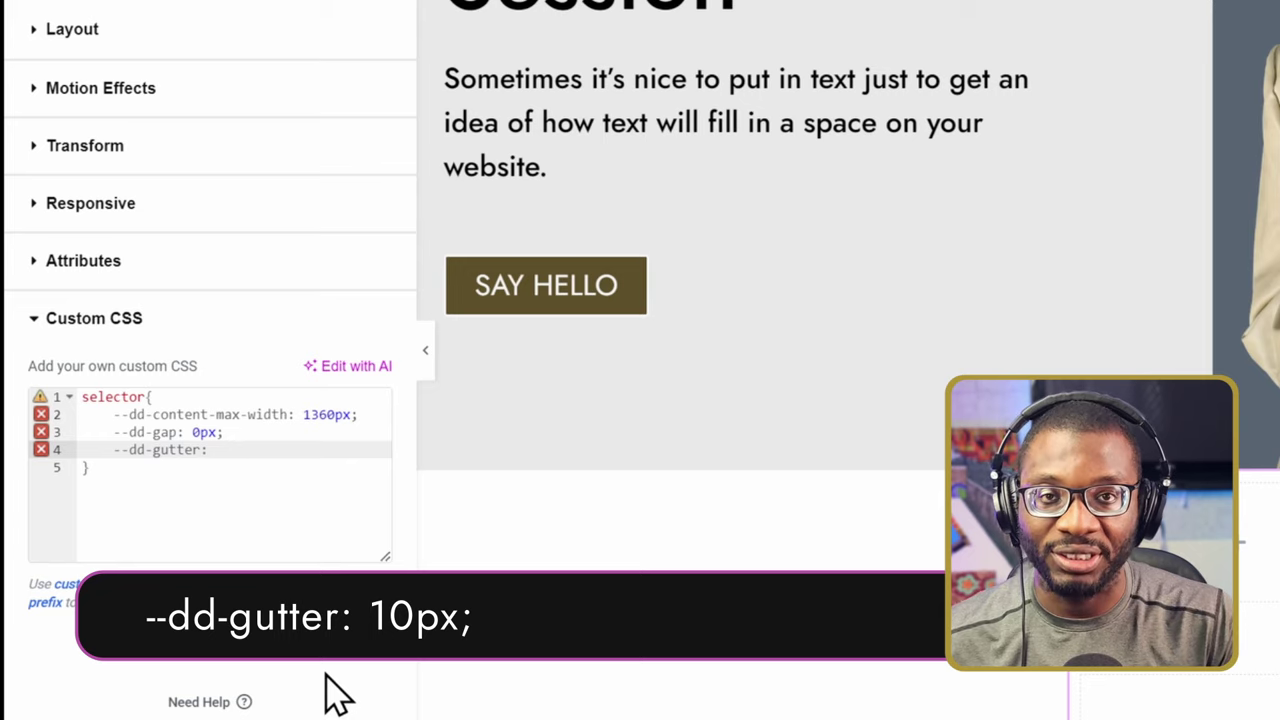
{"action": "type", "text": "10"}
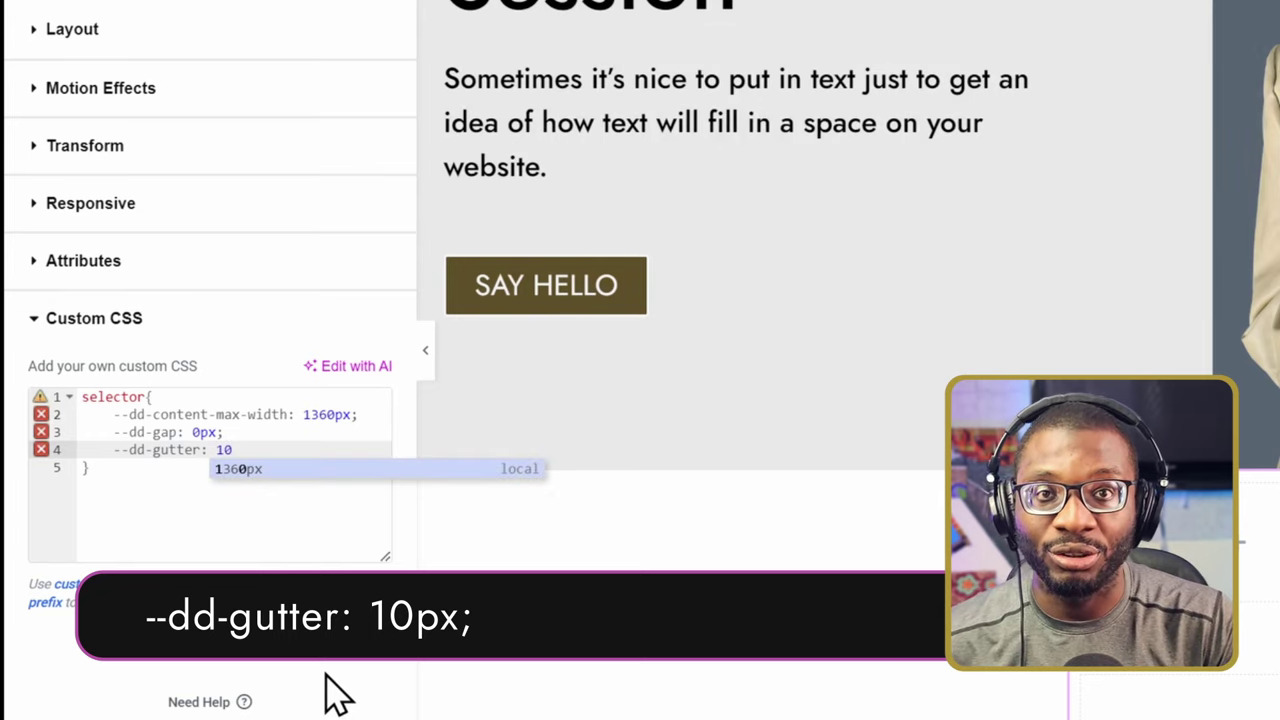
{"action": "type", "text": "px;"}
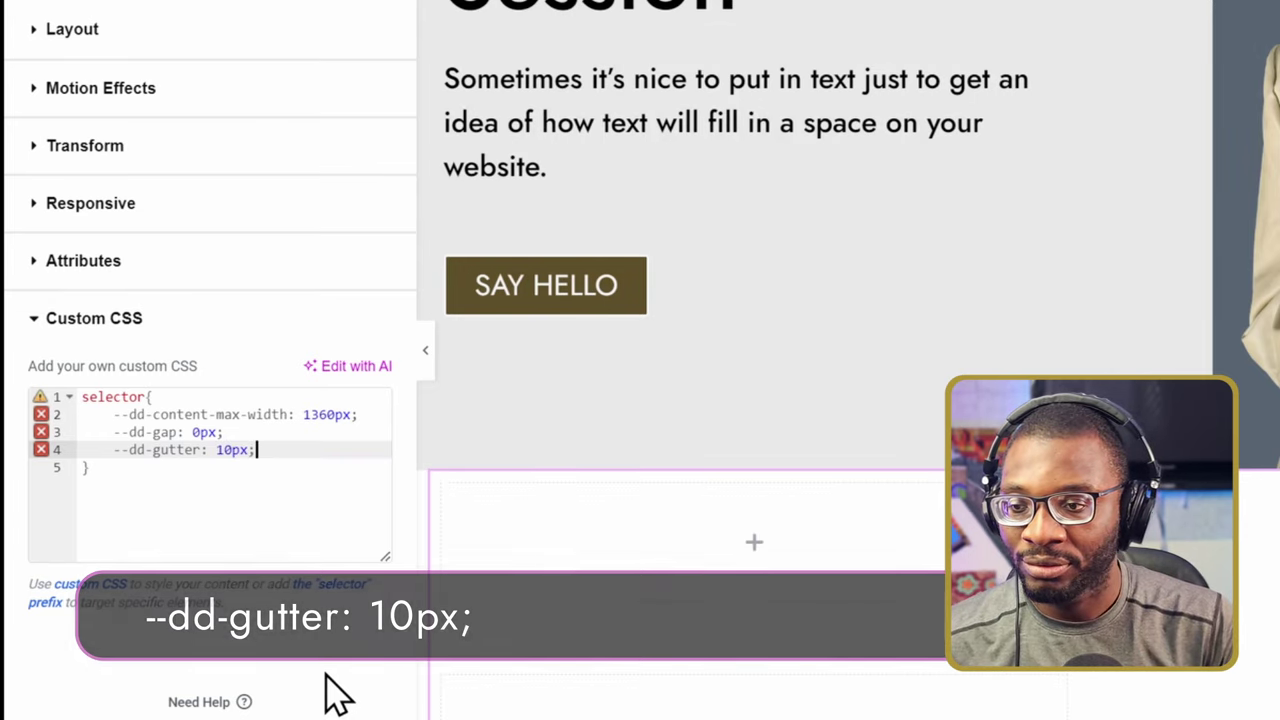
Declare --dd-col1-pct: 60; below the gutter variable in the container's custom CSS rule
{"action": "key", "text": "Return"}
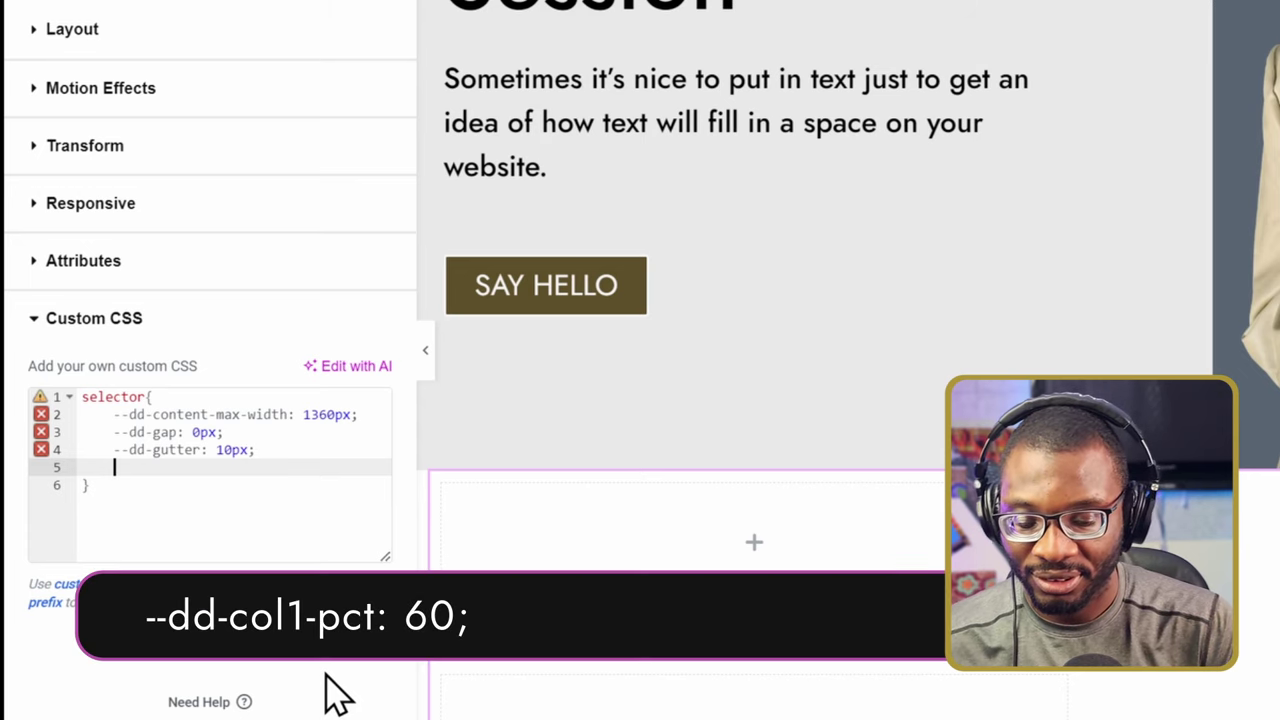
{"action": "type", "text": "--dd"}
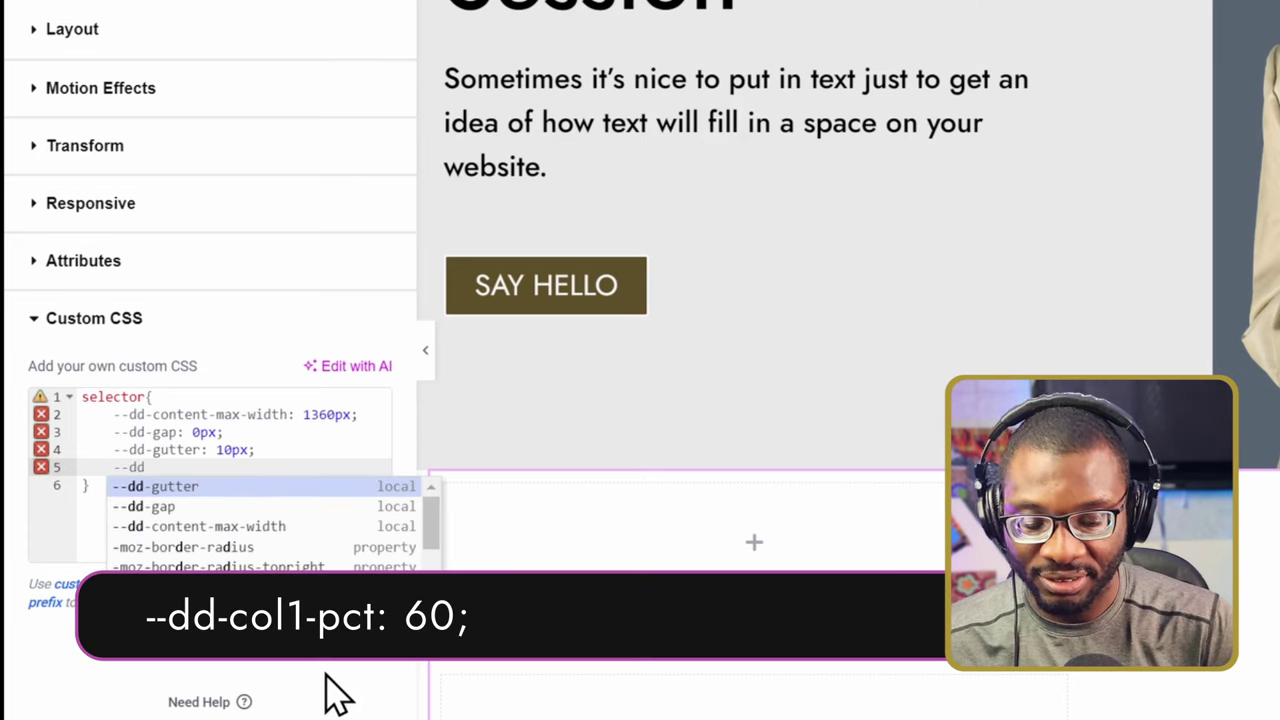
{"action": "type", "text": "-col"}
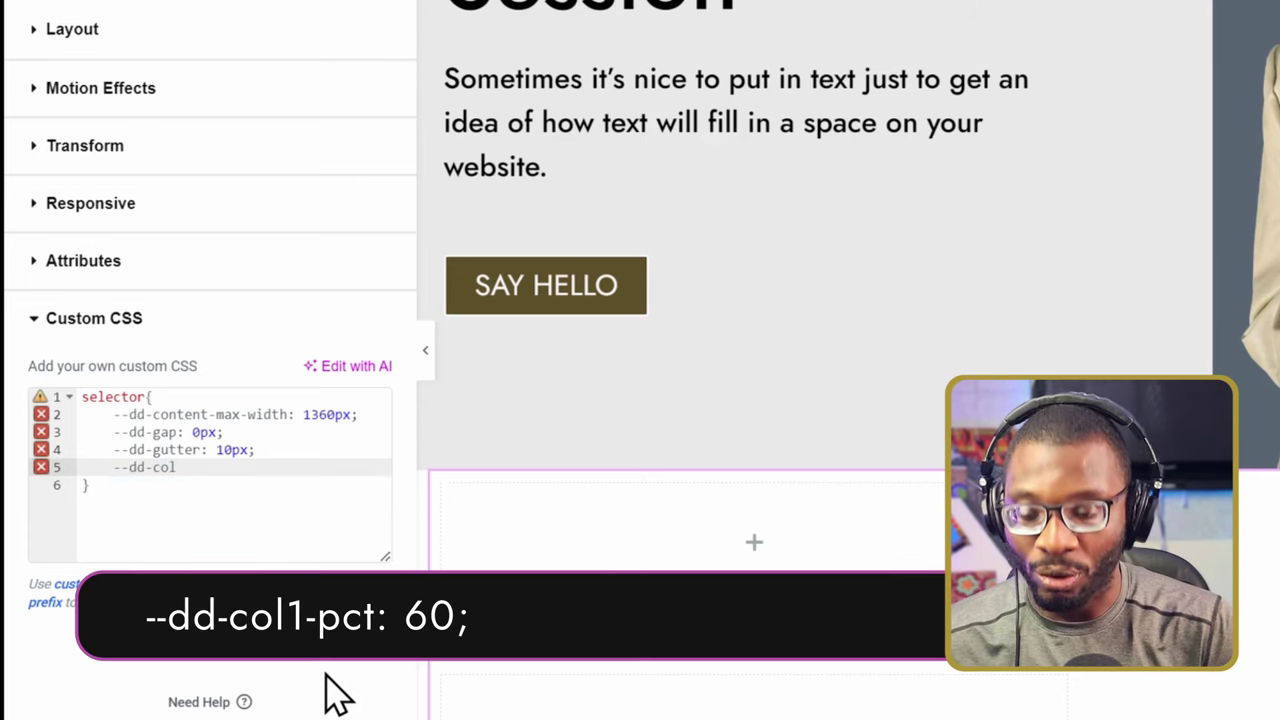
{"action": "type", "text": "1-"}
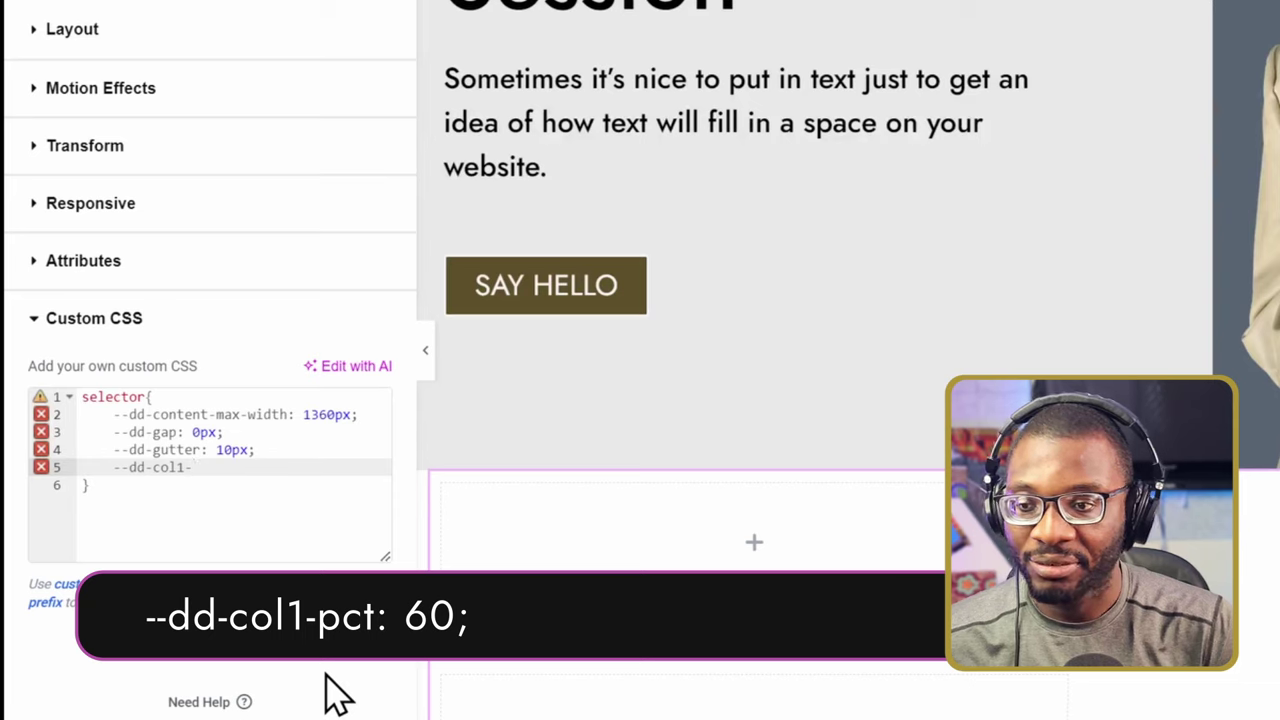
{"action": "type", "text": "pct: 6"}
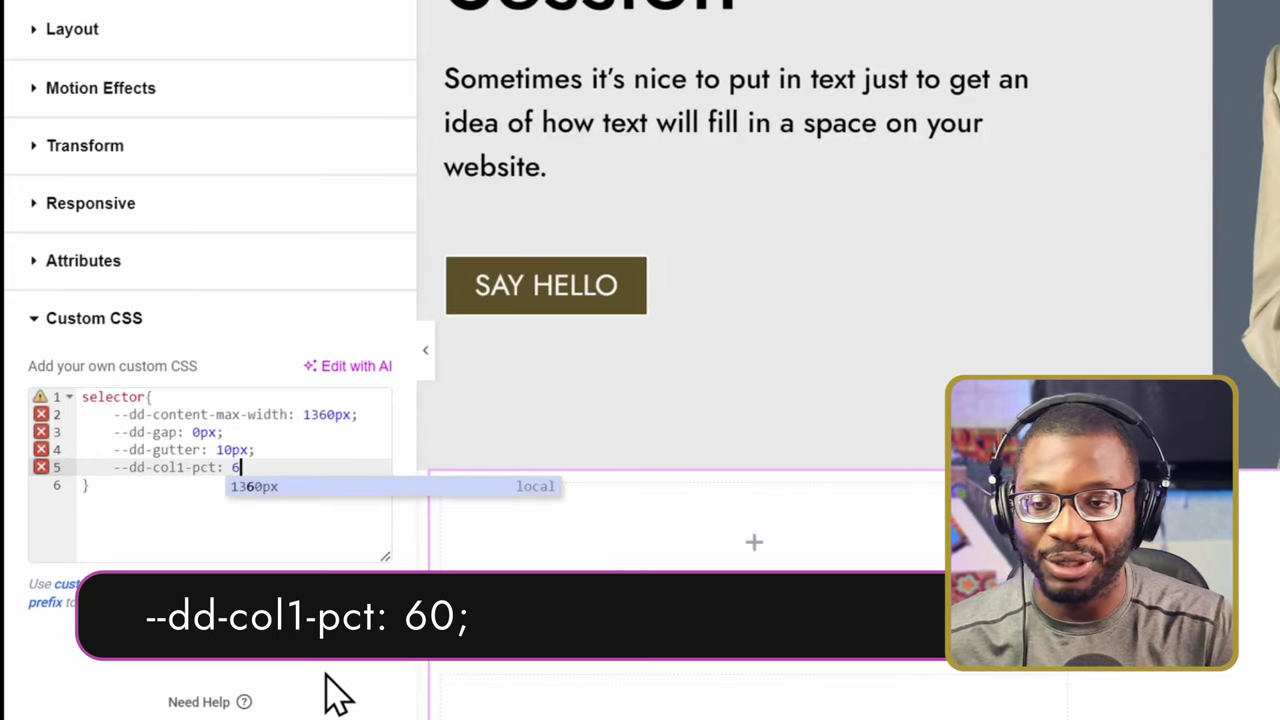
{"action": "type", "text": "0;"}
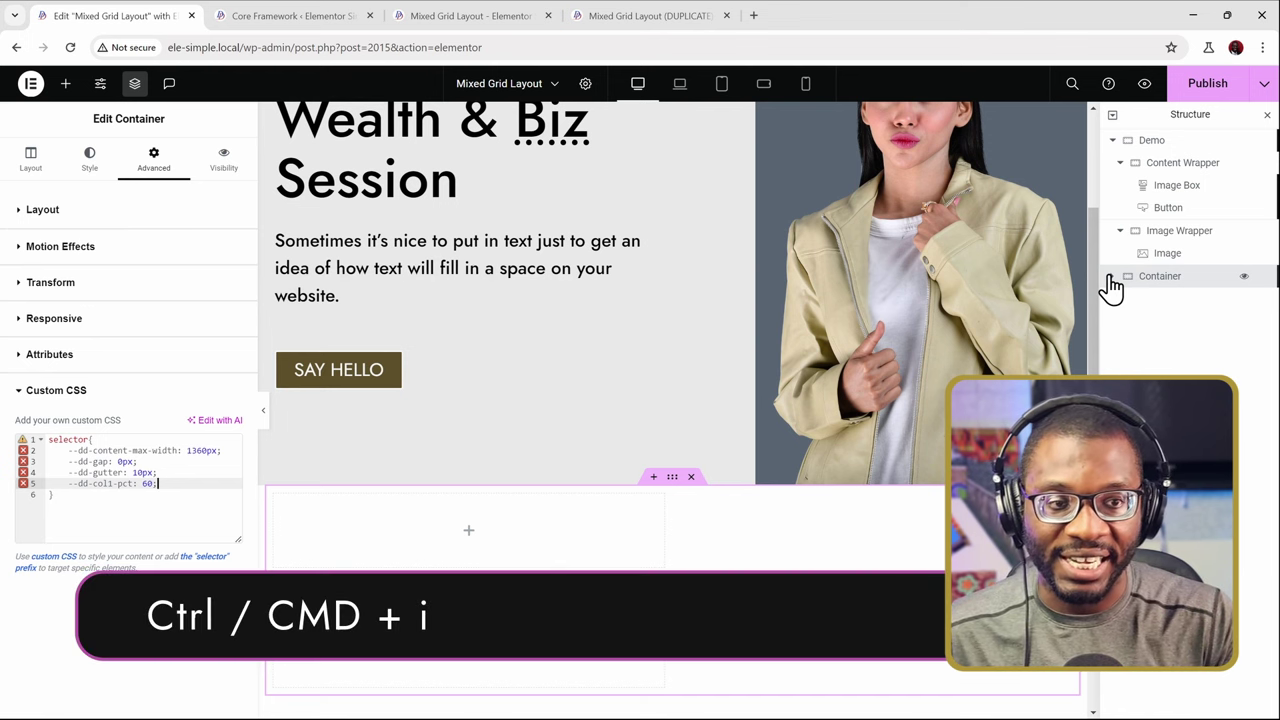
Expand the new container in the structure tree and rename its first inner container Content Wrapper
{"action": "key", "text": "ctrl+i"}
{"action": "key", "text": "ctrl+i"}
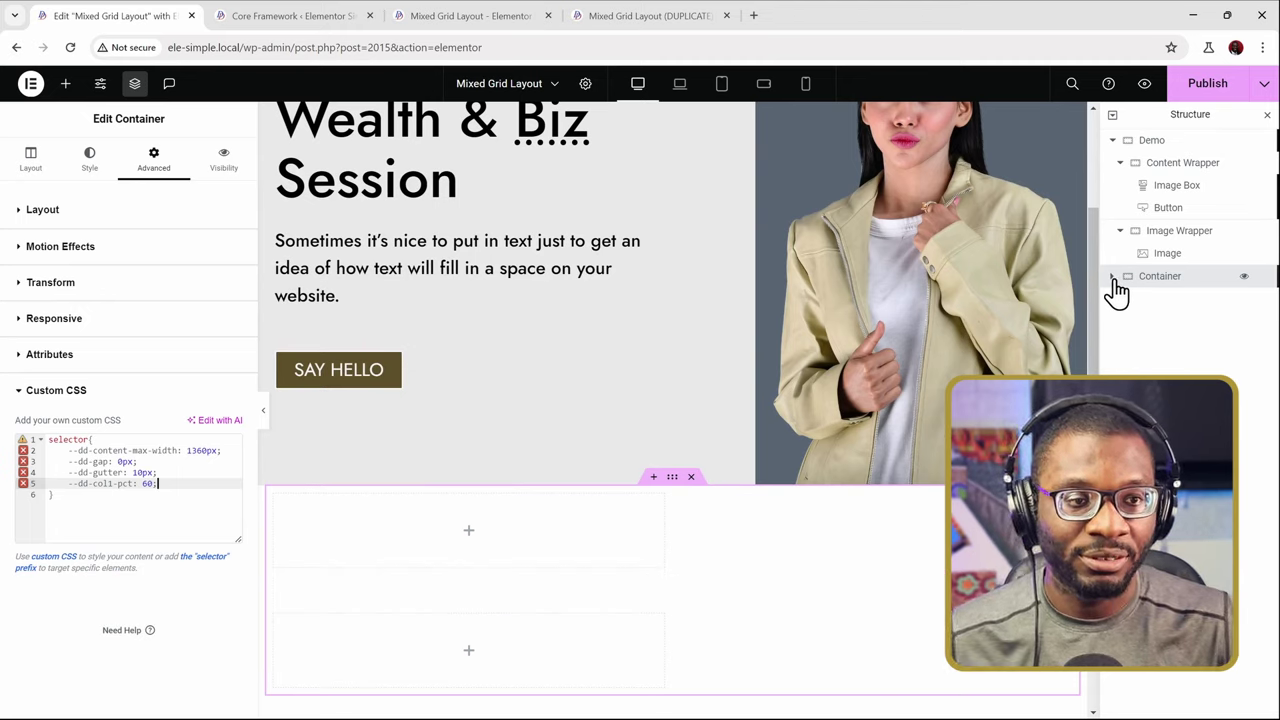
{"action": "left_click", "coordinate": [1111, 280]}
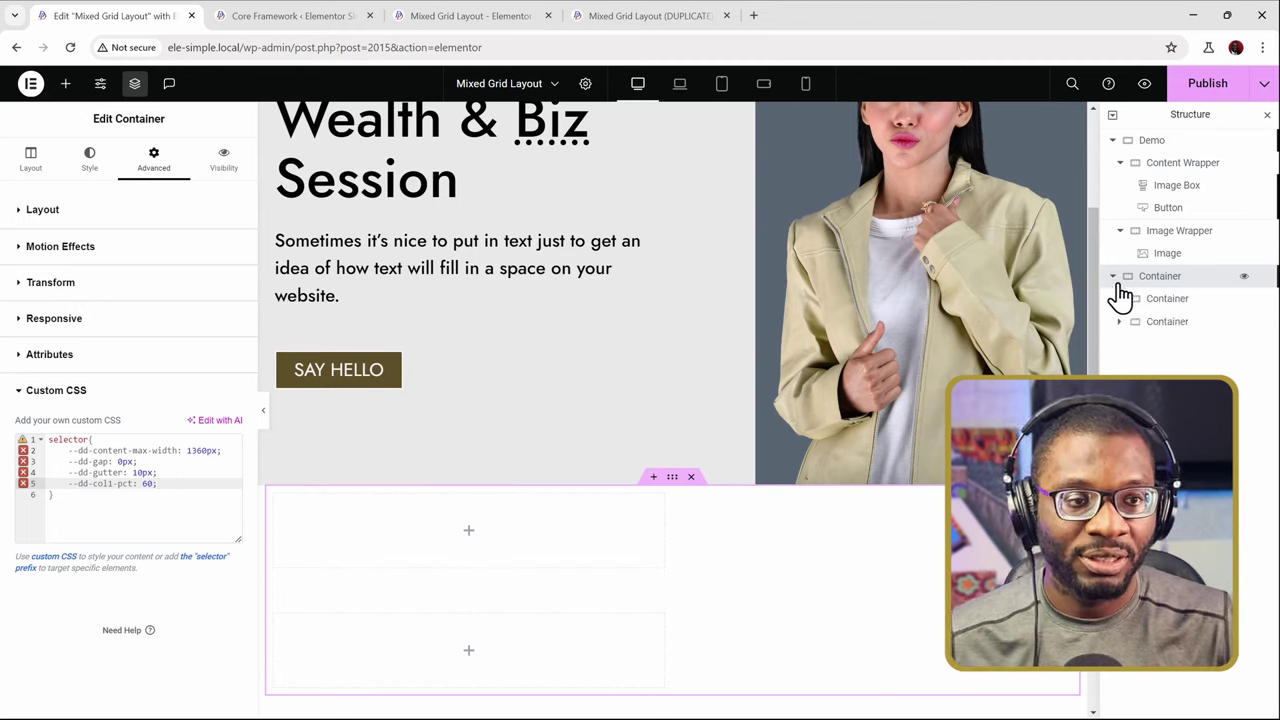
{"action": "double_click", "coordinate": [1180, 306]}
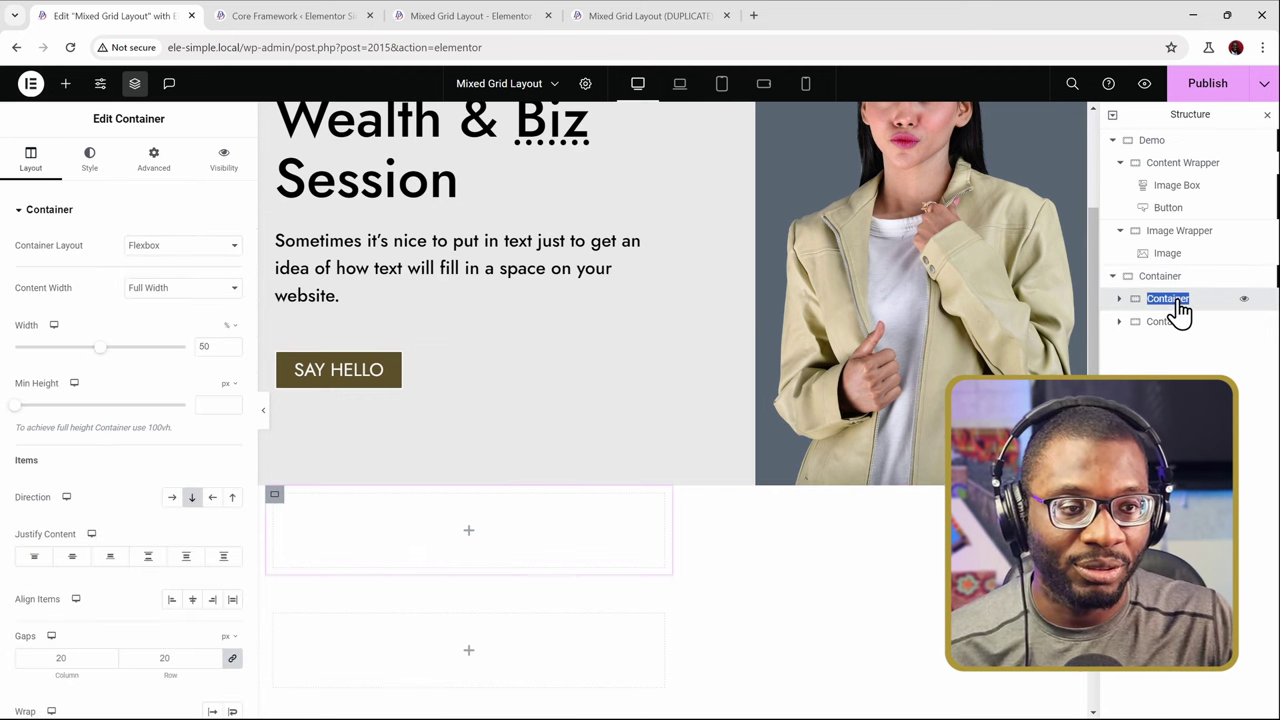
{"action": "type", "text": "Co"}
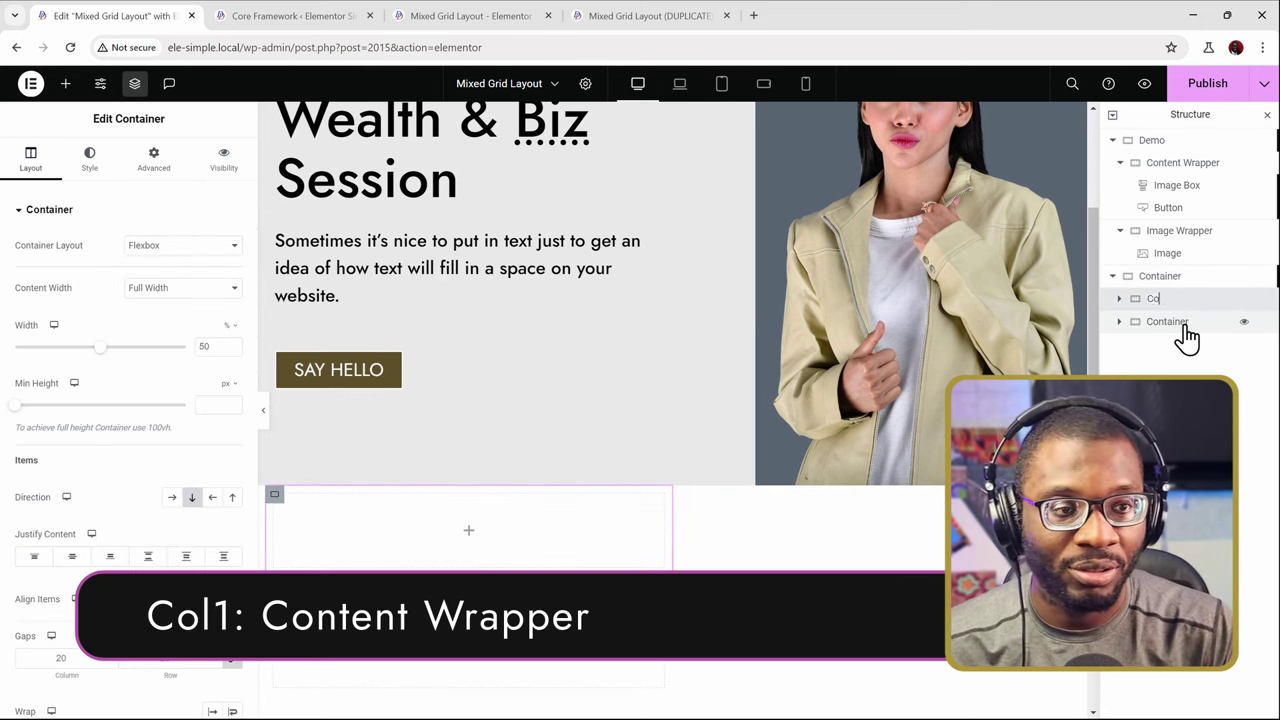
{"action": "type", "text": "ntent Wrapper"}
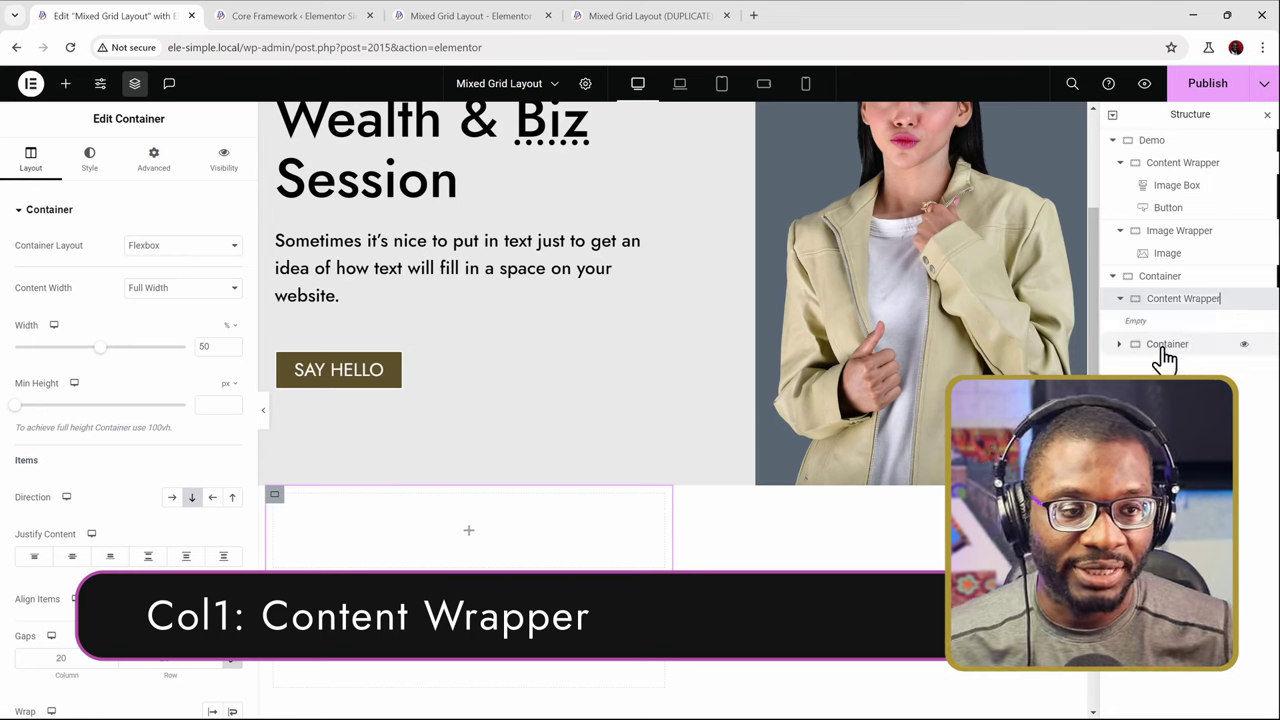
Rename the second inner container of the new container Image Wrapper
{"action": "double_click", "coordinate": [1168, 345]}
{"action": "type", "text": "Ima"}
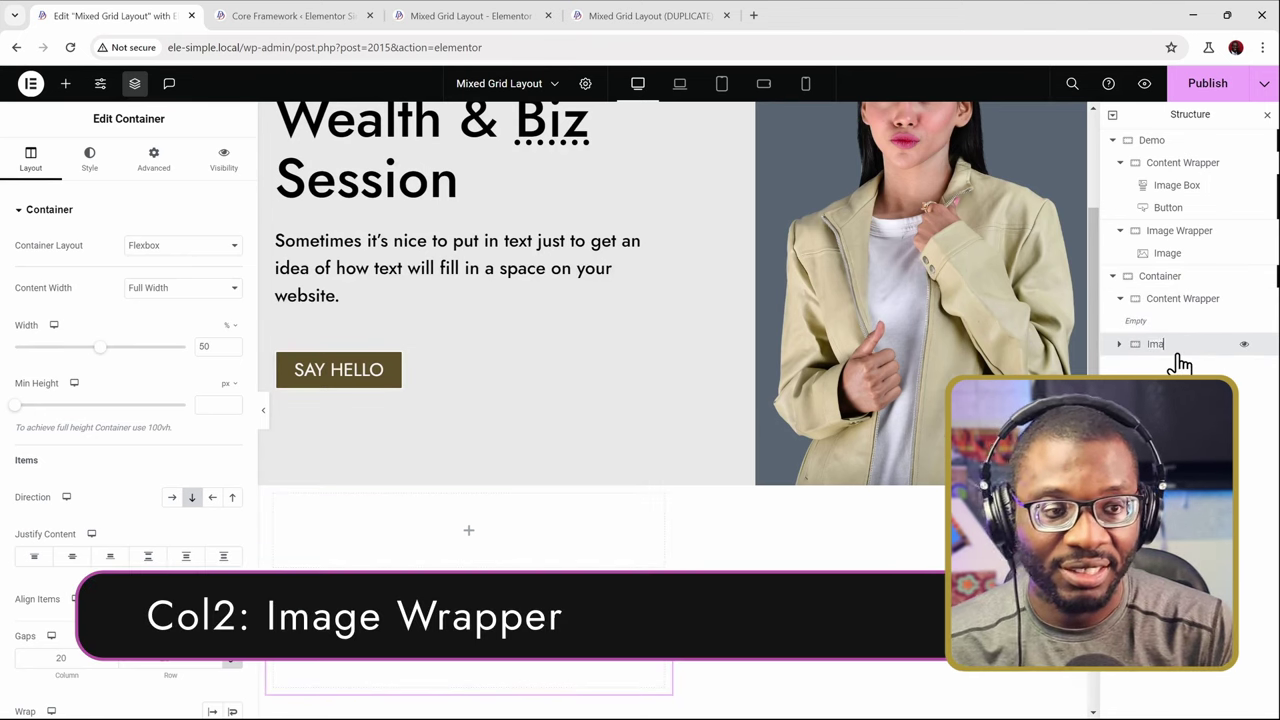
{"action": "type", "text": "ge Wrapper"}
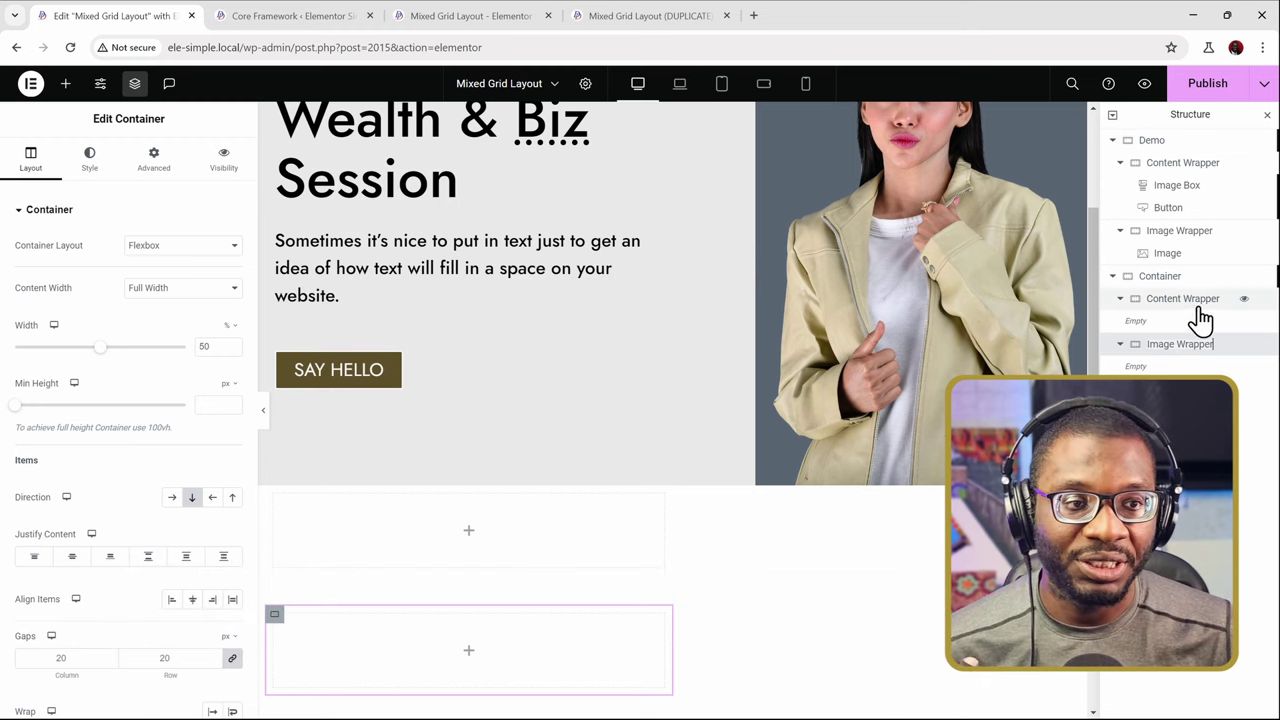
Set the width of the new container's Content Wrapper to 100%
{"action": "left_click", "coordinate": [1197, 305]}
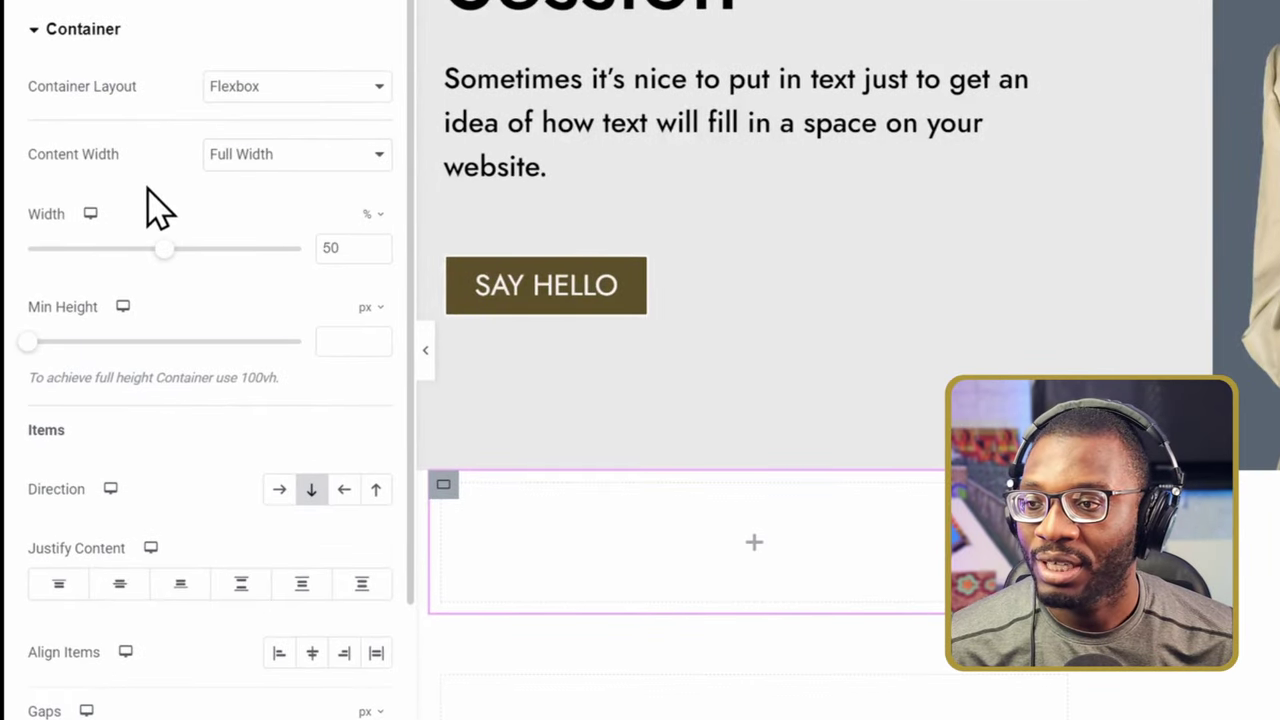
{"action": "double_click", "coordinate": [338, 249]}
{"action": "type", "text": "100"}
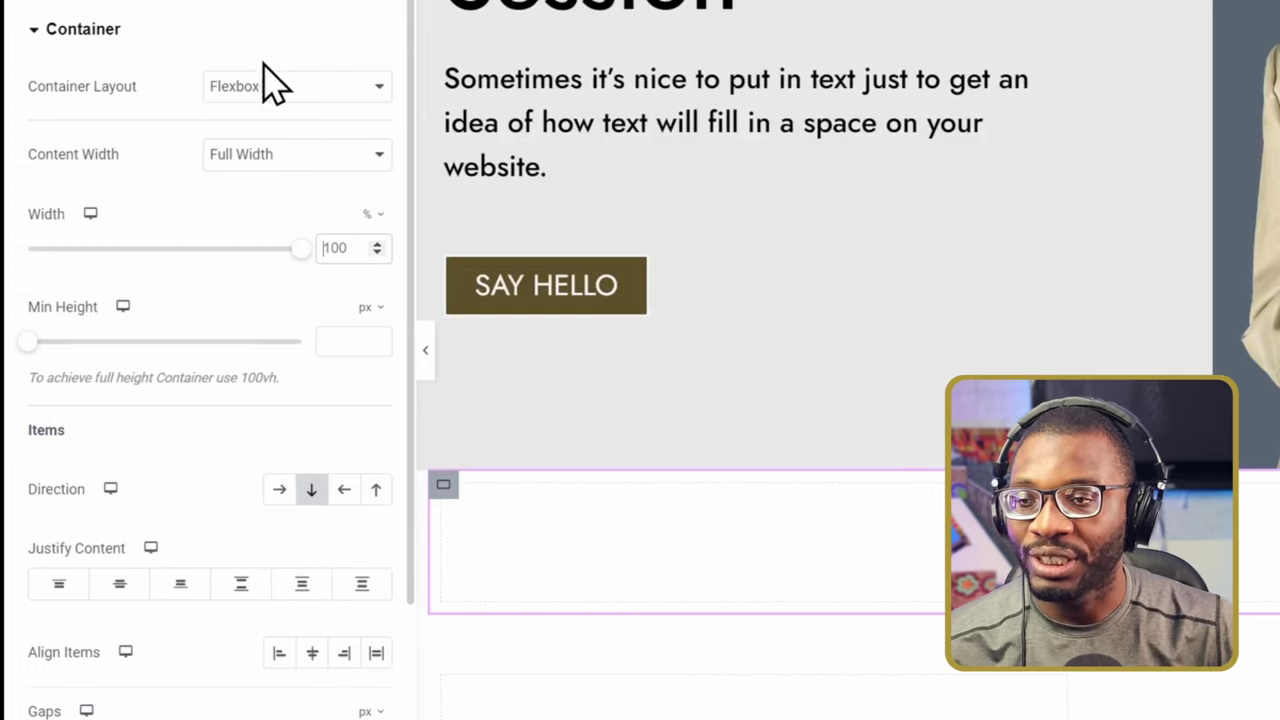
Set the Content Wrapper's padding to 0 px on all sides
{"action": "left_click", "coordinate": [270, 1]}
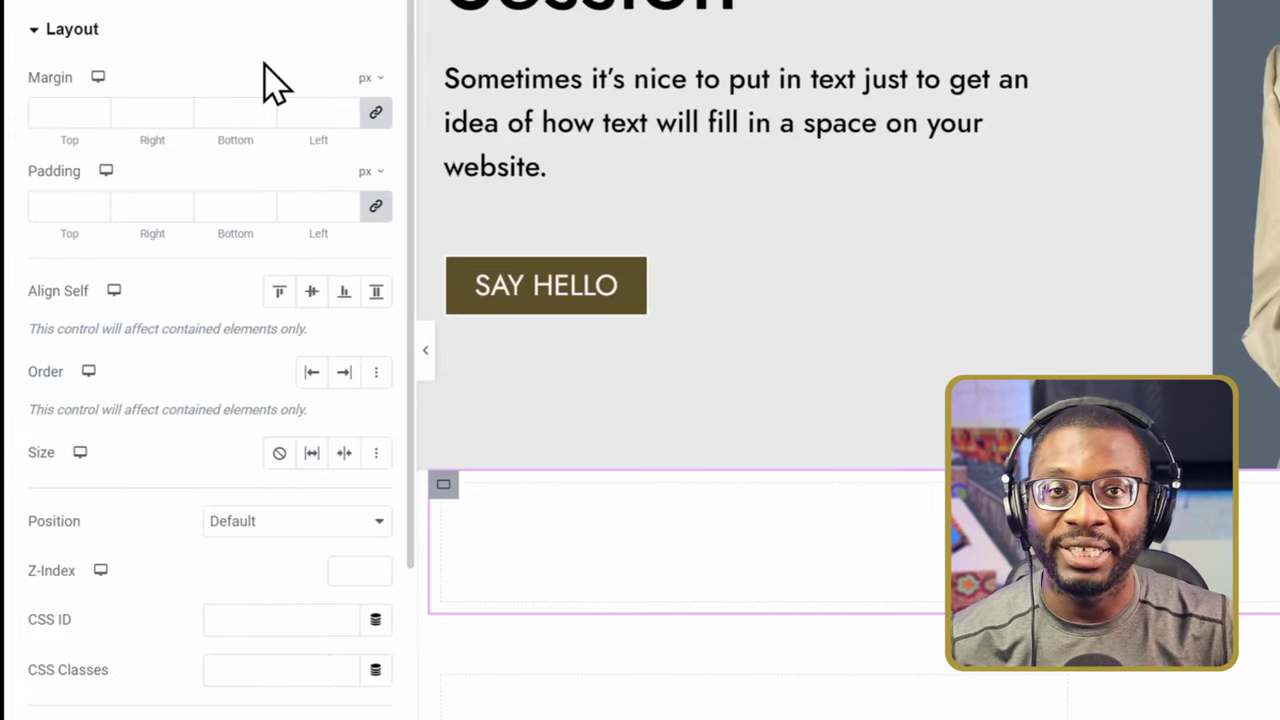
{"action": "left_click", "coordinate": [160, 195]}
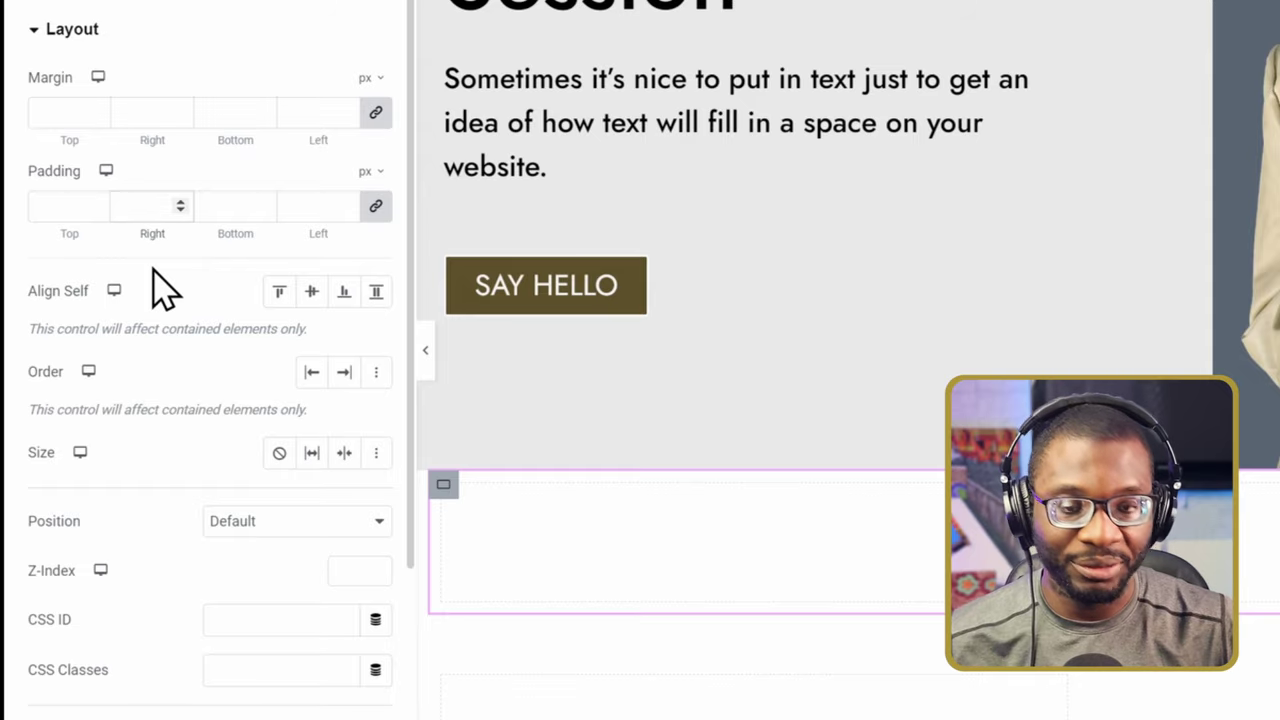
{"action": "type", "text": "0"}
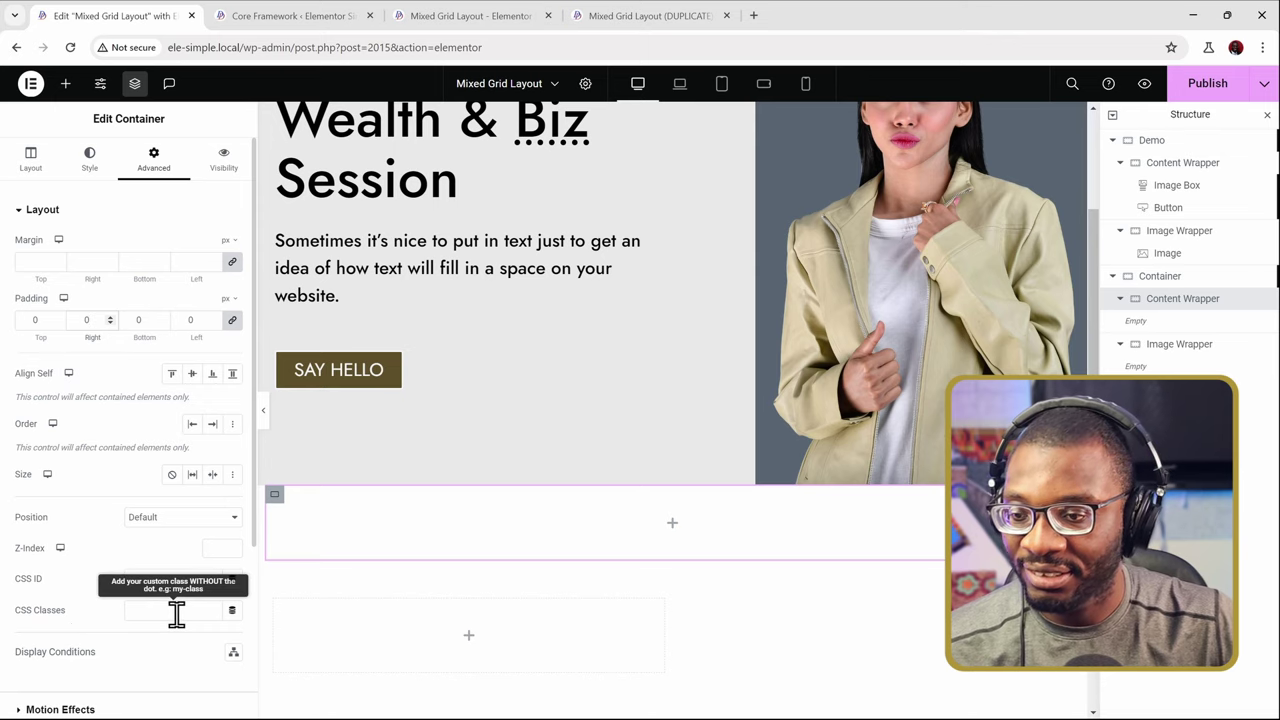
Assign the CSS class dd-mixed-grid__col1 to the Content Wrapper
{"action": "scroll", "coordinate": [115, 628], "scroll_direction": "down", "scroll_amount": 3}
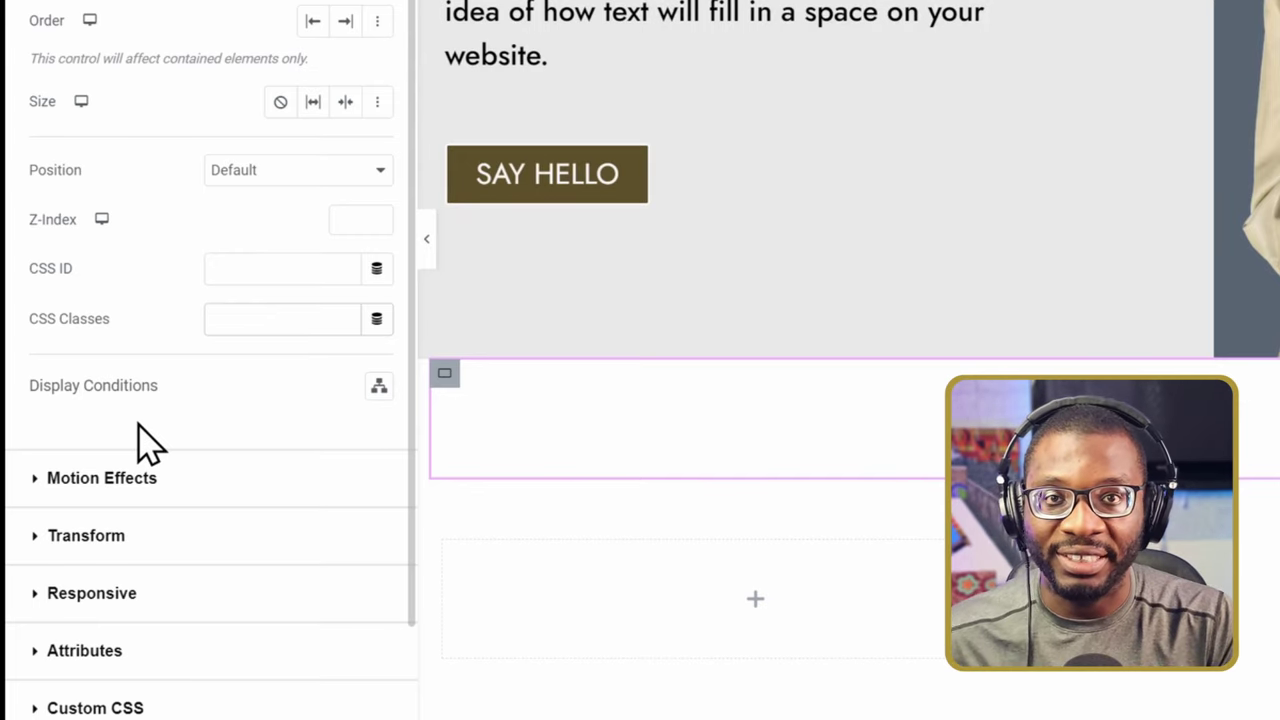
{"action": "type", "text": "dd-"}
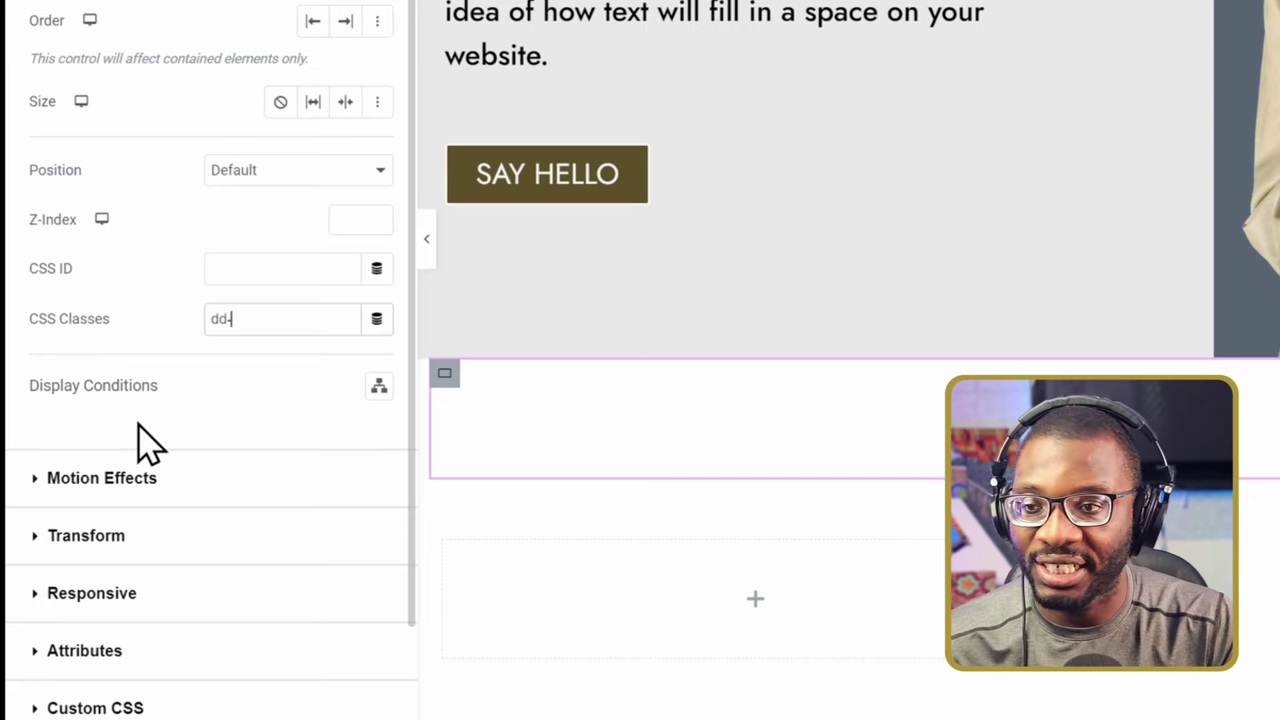
{"action": "type", "text": "mixed-"}
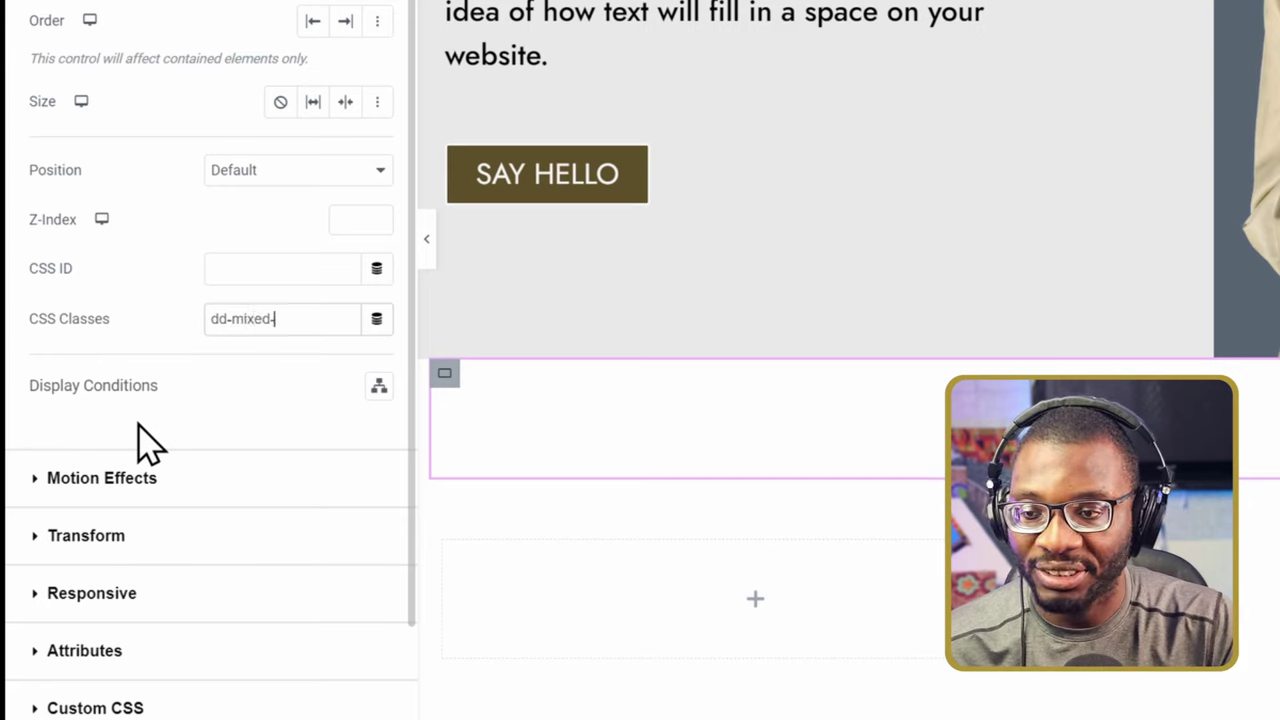
{"action": "type", "text": "grid"}
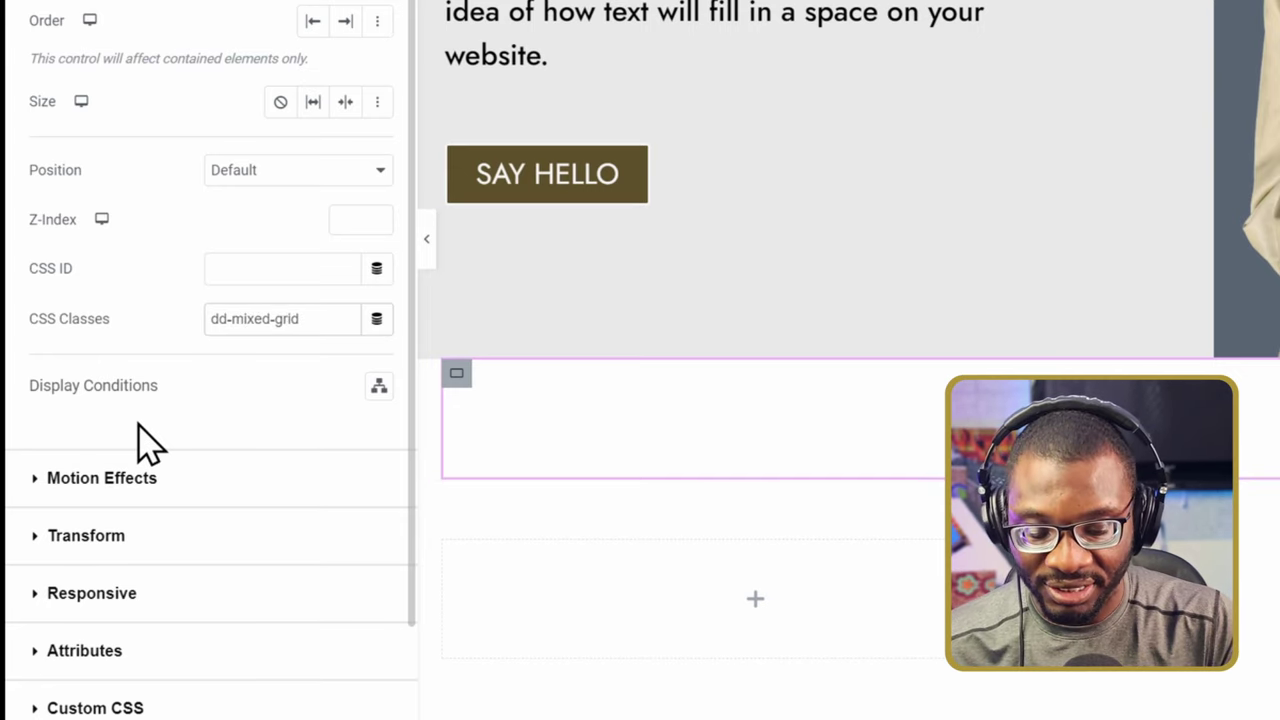
{"action": "type", "text": "__"}
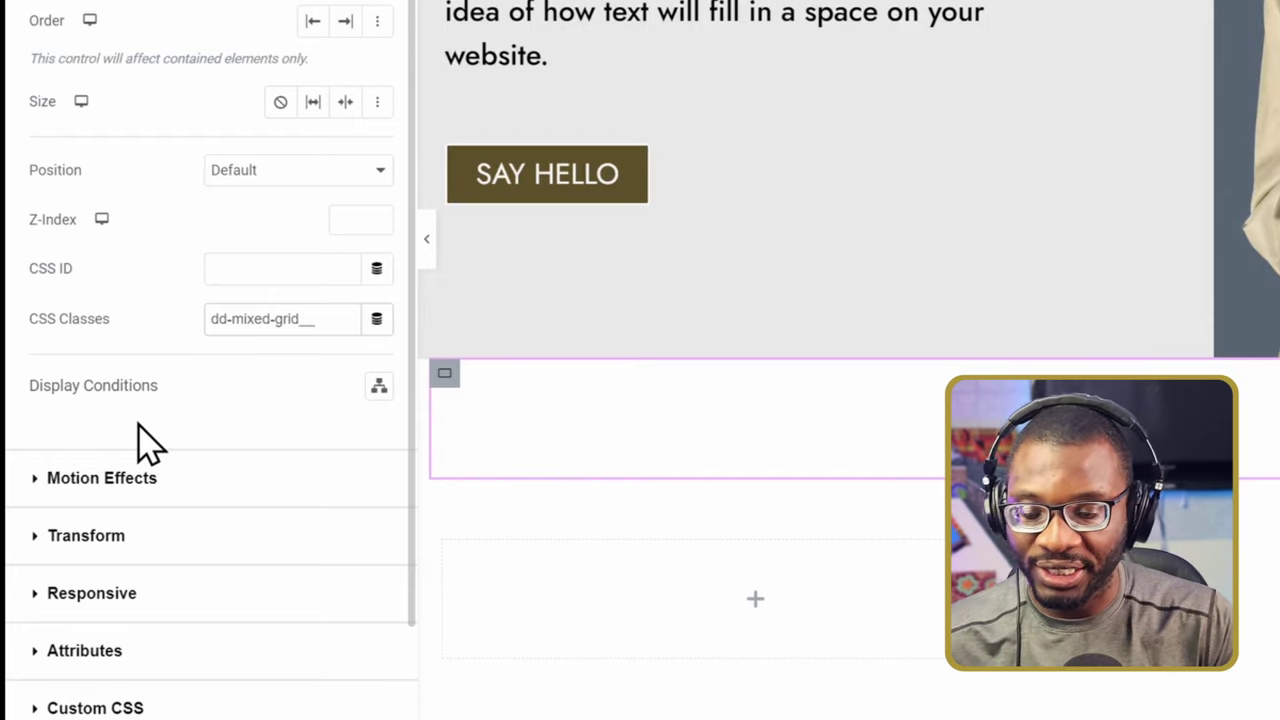
{"action": "type", "text": "col1"}
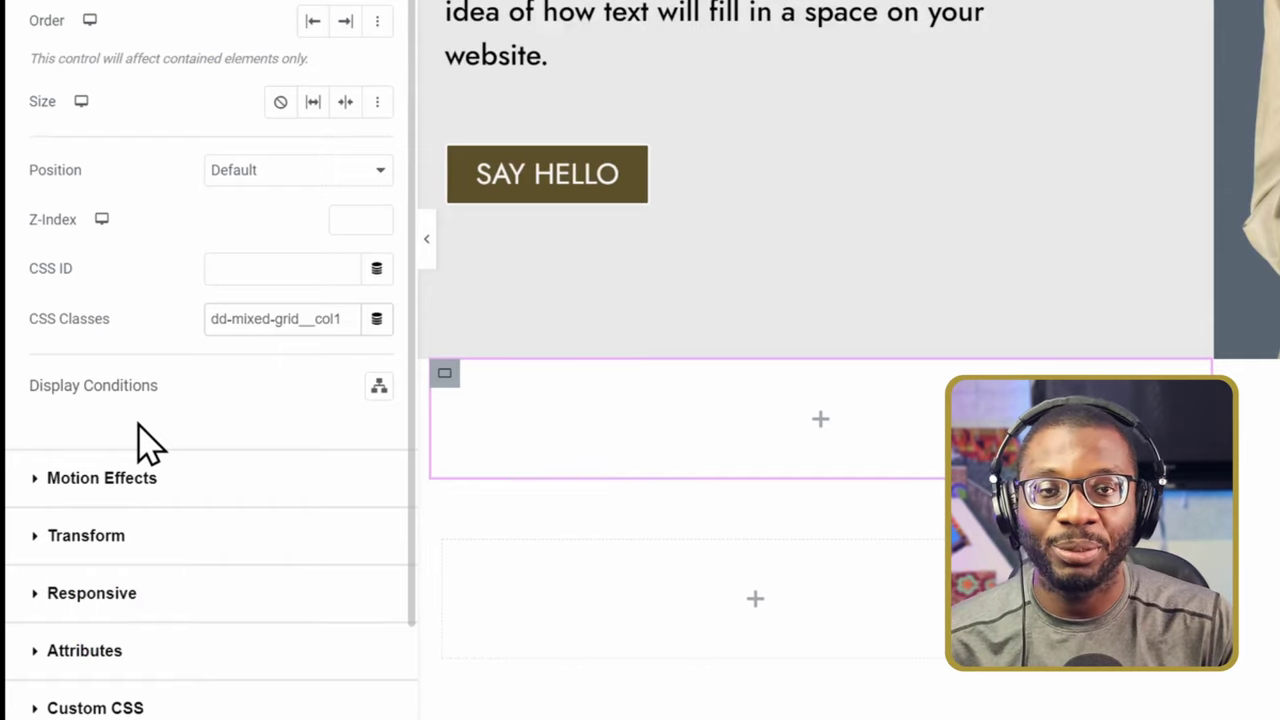
Try the class dd-mixed-grid__col2 on the Content Wrapper and restore dd-mixed-grid__col1
{"action": "key", "text": "BackSpace"}
{"action": "type", "text": "2"}
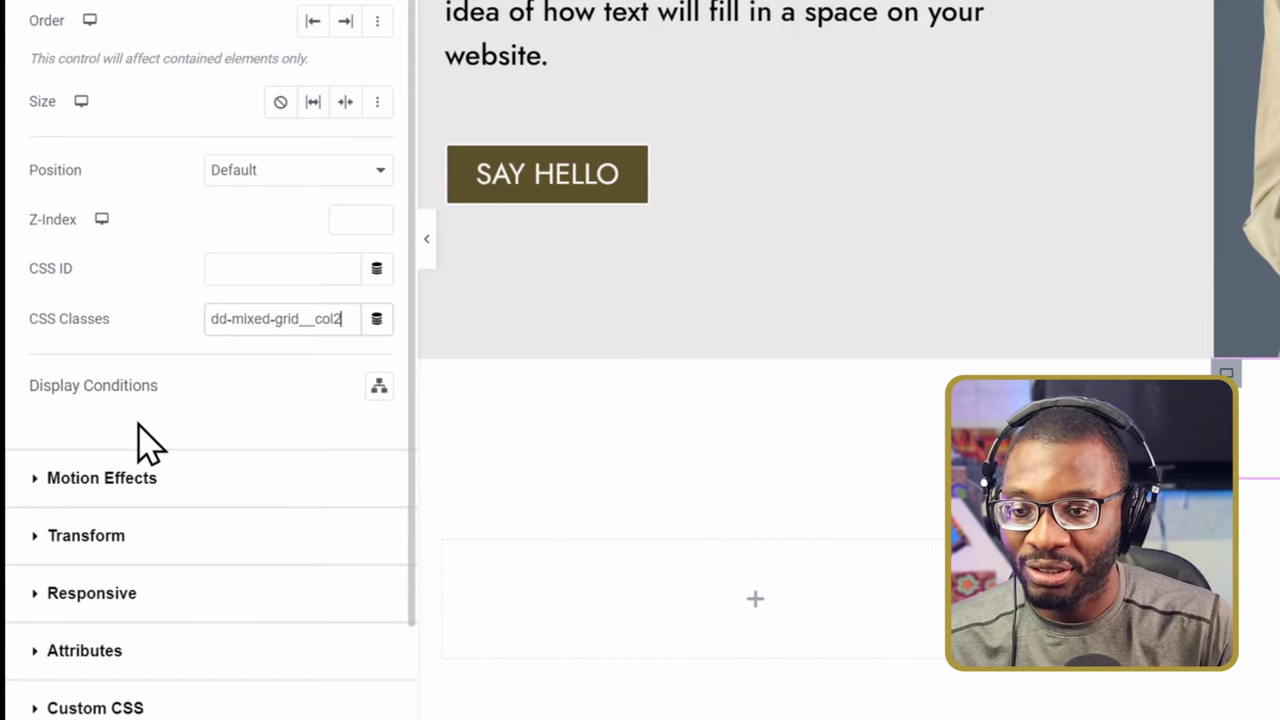
{"action": "key", "text": "BackSpace"}
{"action": "type", "text": "1"}
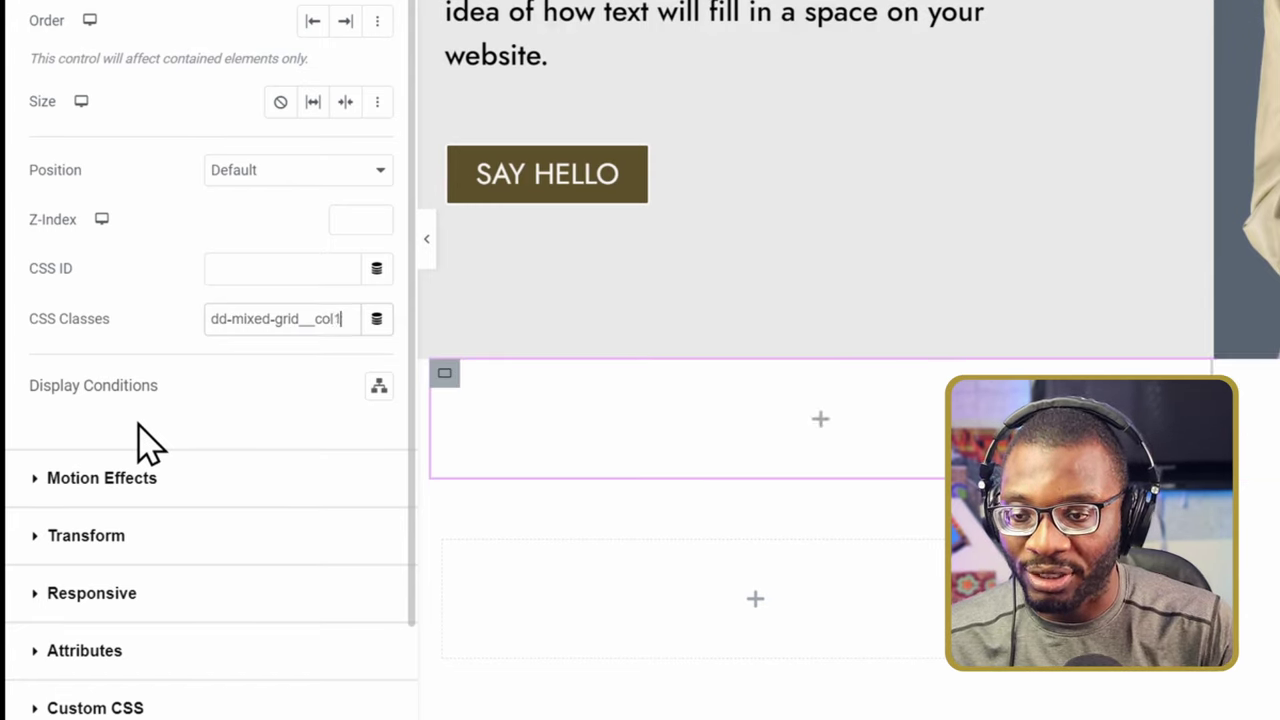
Try the --full modifier on the Content Wrapper's dd-mixed-grid__col1 class and remove it again
{"action": "type", "text": "--"}
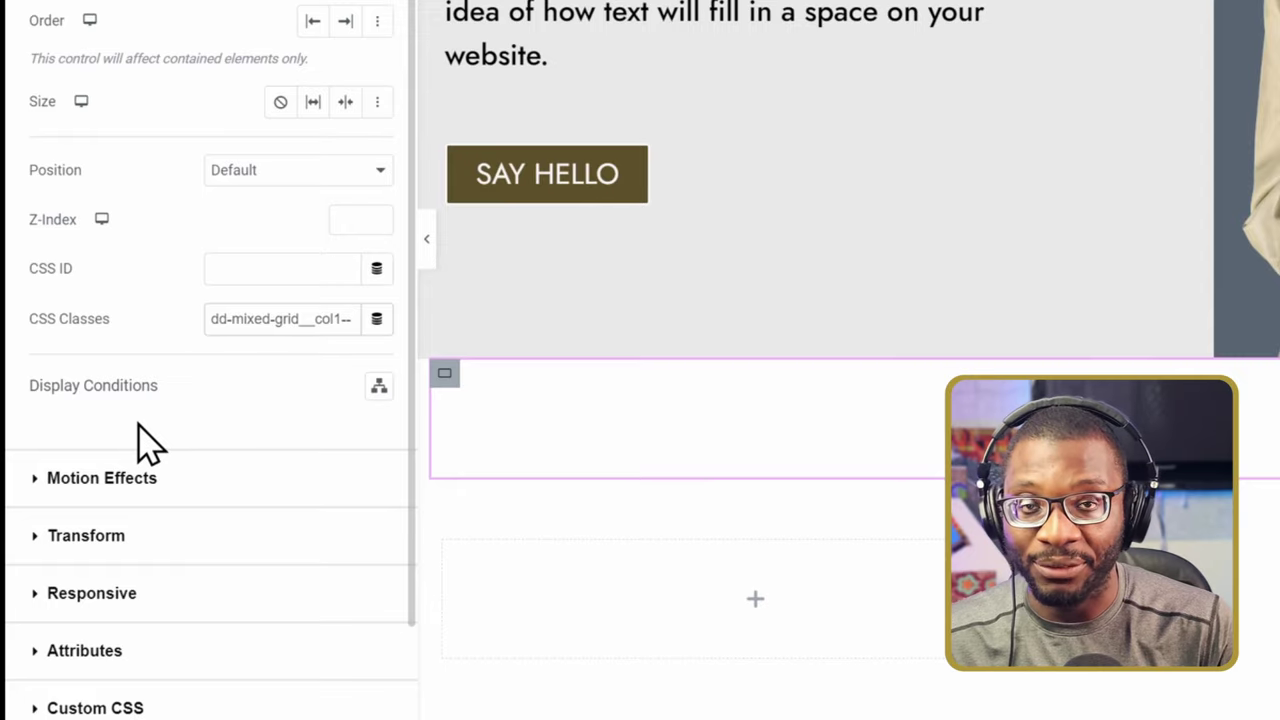
{"action": "type", "text": "full"}
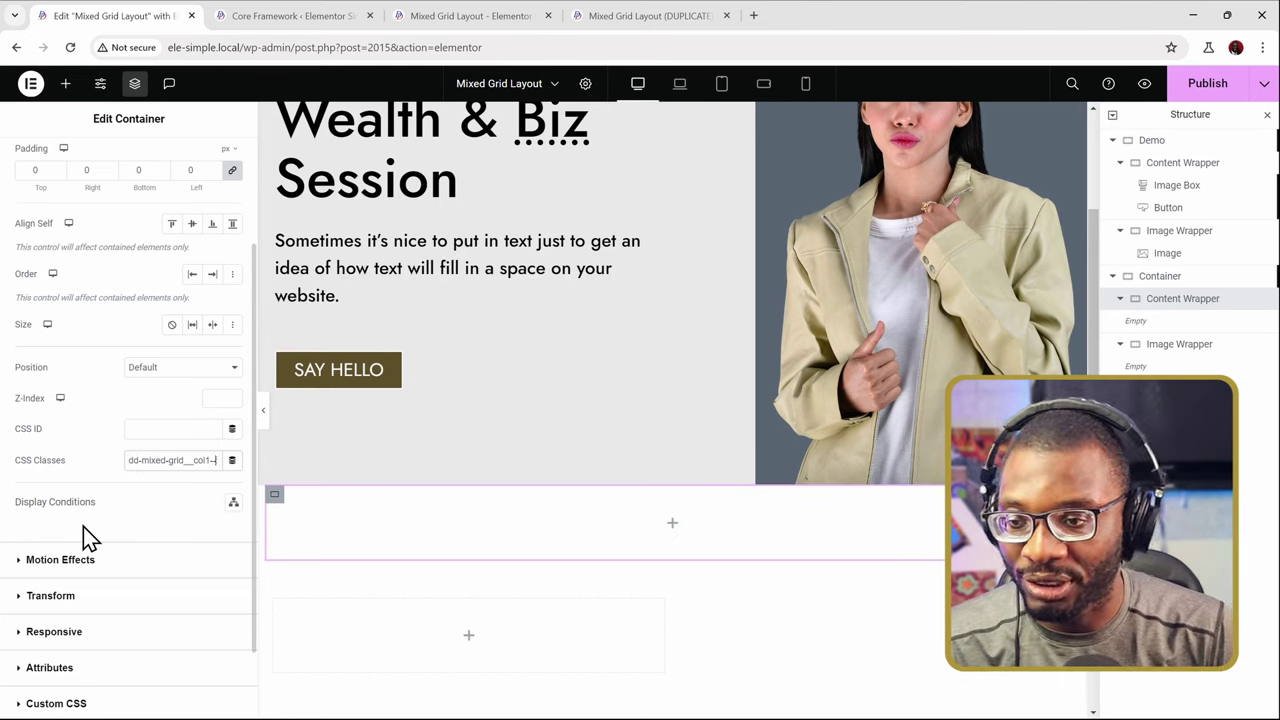
{"action": "key", "text": "BackSpace"}
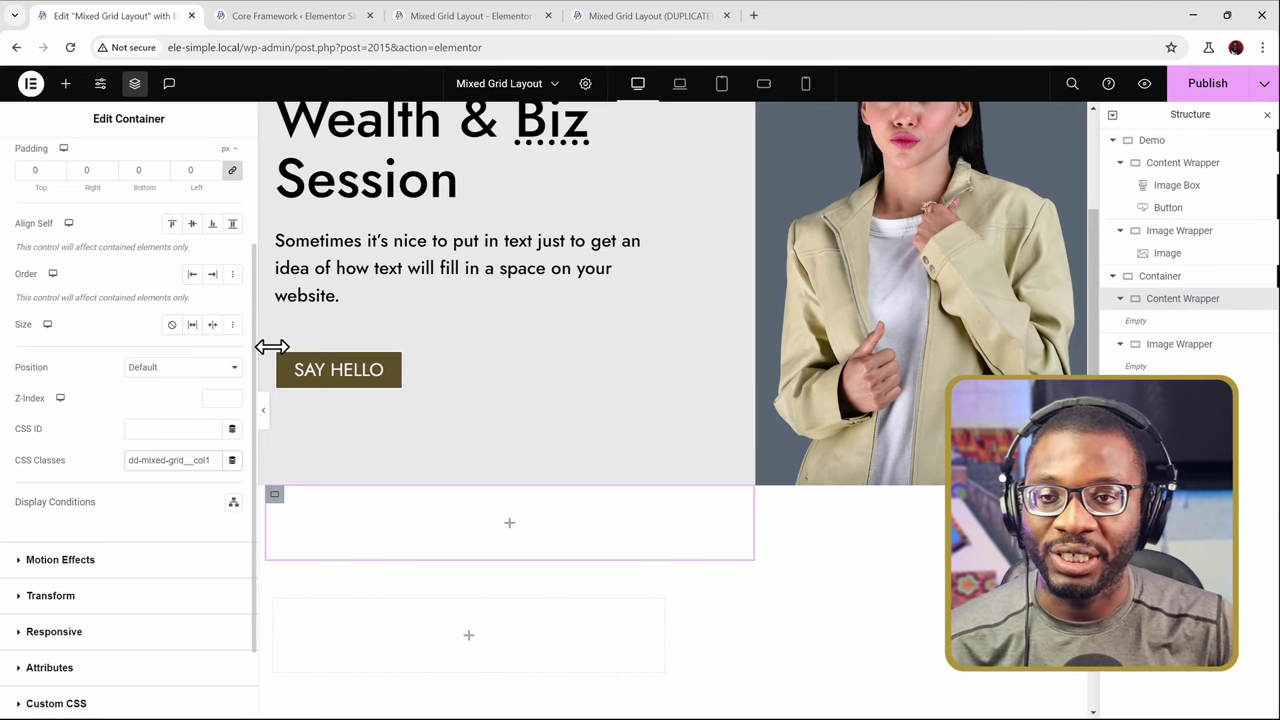
Copy the Demo section's Image Box with the Wealth & Biz Session text into the new container's empty Content Wrapper
{"action": "right_click", "coordinate": [452, 170]}
{"action": "left_click", "coordinate": [500, 240]}
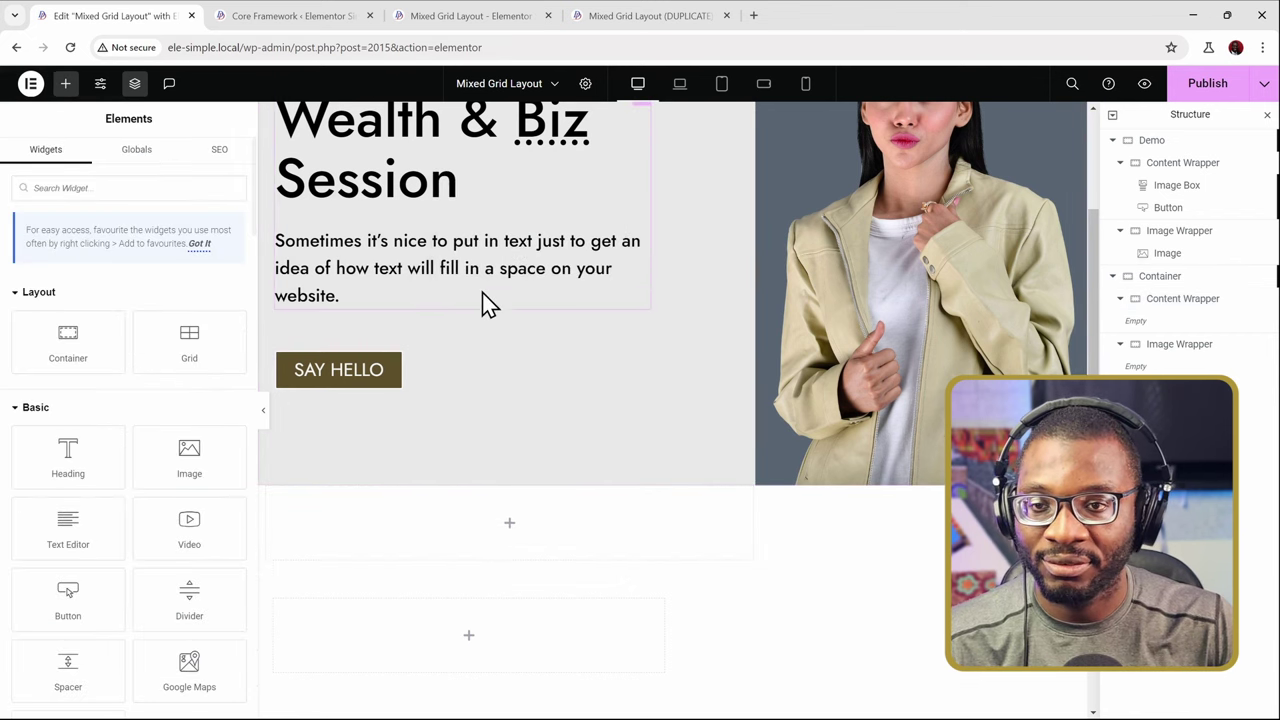
{"action": "right_click", "coordinate": [425, 540]}
{"action": "left_click", "coordinate": [460, 473]}
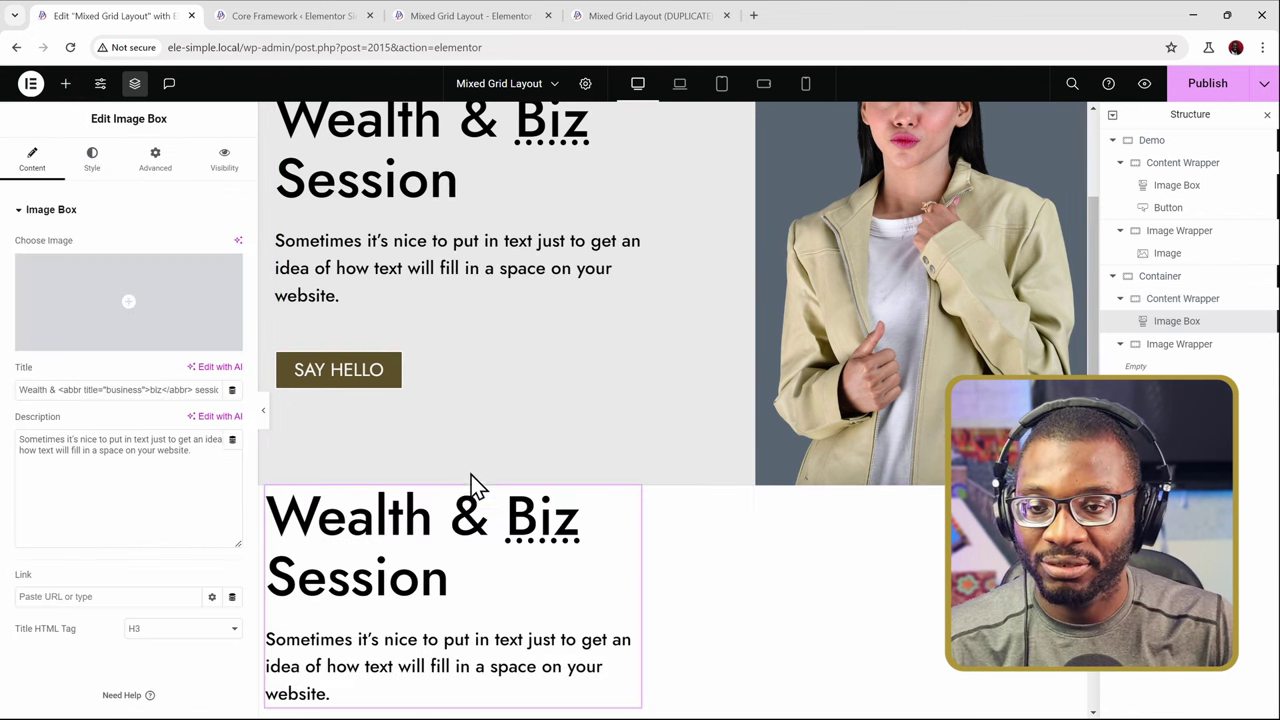
Copy the Demo section's Say Hello button and paste it below the Image Box in the new Content Wrapper
{"action": "right_click", "coordinate": [380, 370]}
{"action": "left_click", "coordinate": [429, 410]}
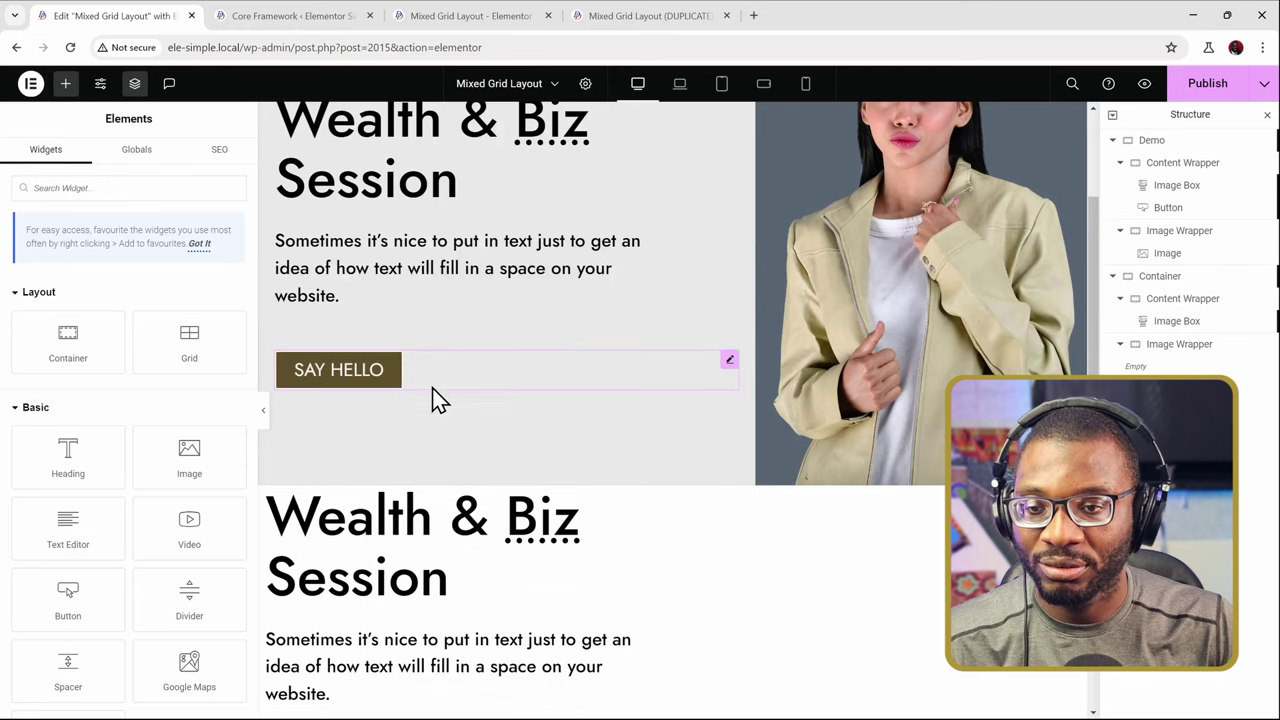
{"action": "scroll", "coordinate": [460, 440], "scroll_direction": "down", "scroll_amount": 3}
{"action": "right_click", "coordinate": [414, 350]}
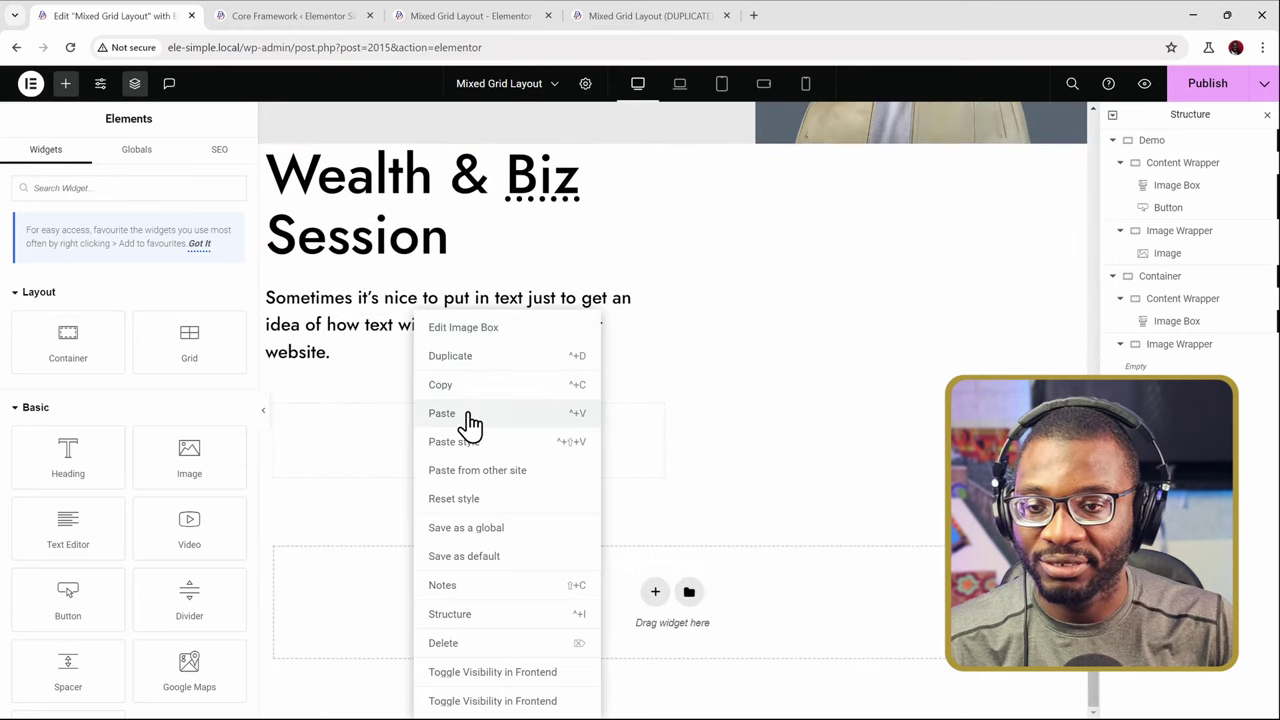
{"action": "left_click", "coordinate": [468, 412]}
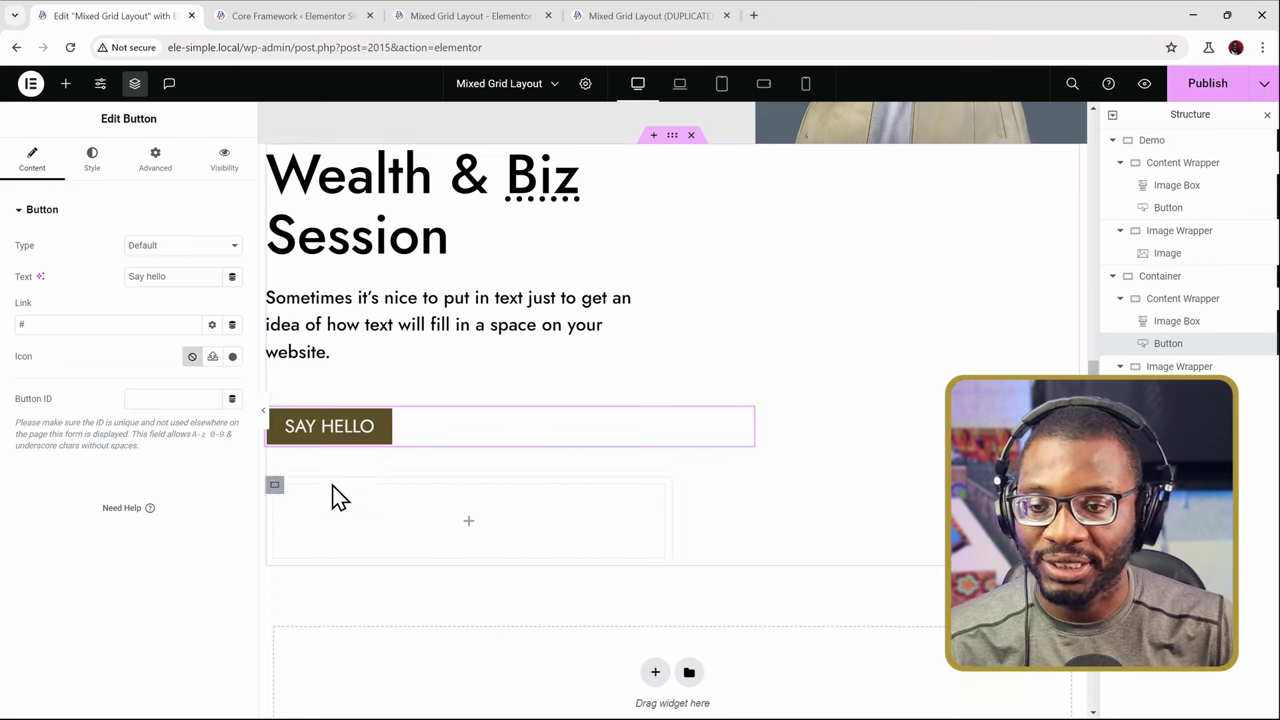
Set the new container's Image Wrapper to 100% width with 0 px padding on all sides
{"action": "left_click", "coordinate": [1173, 367]}
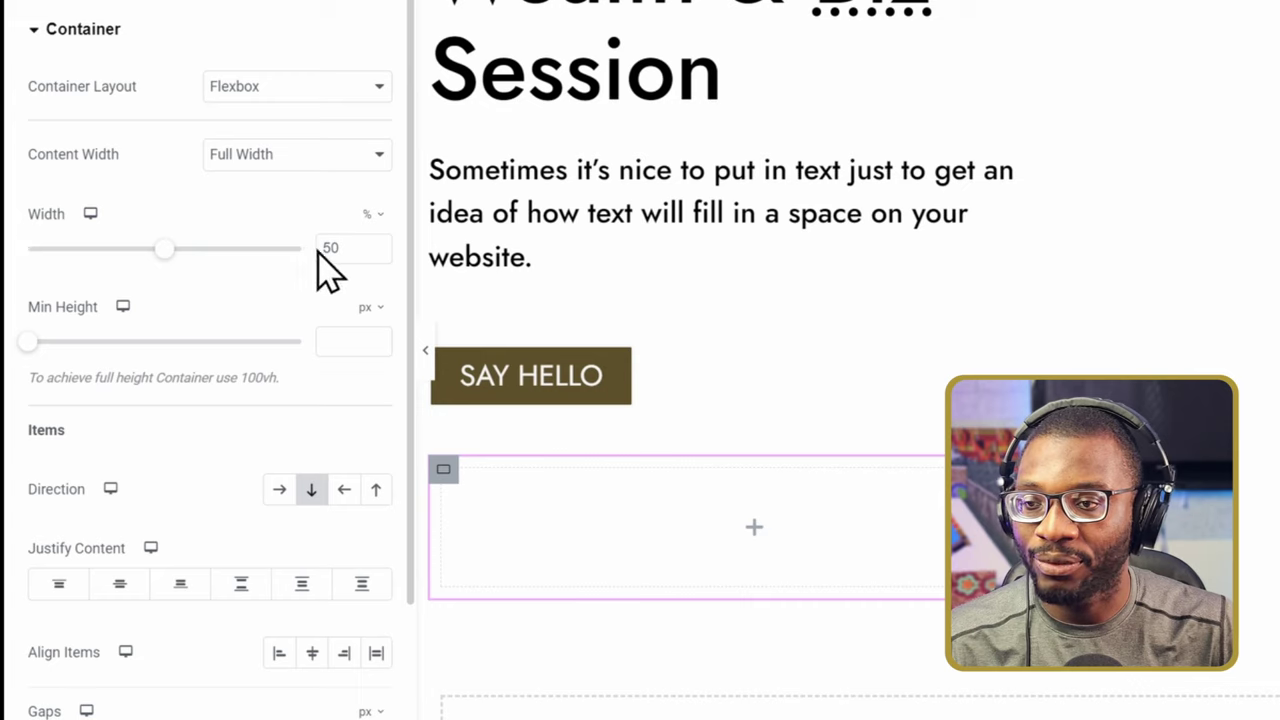
{"action": "double_click", "coordinate": [350, 248]}
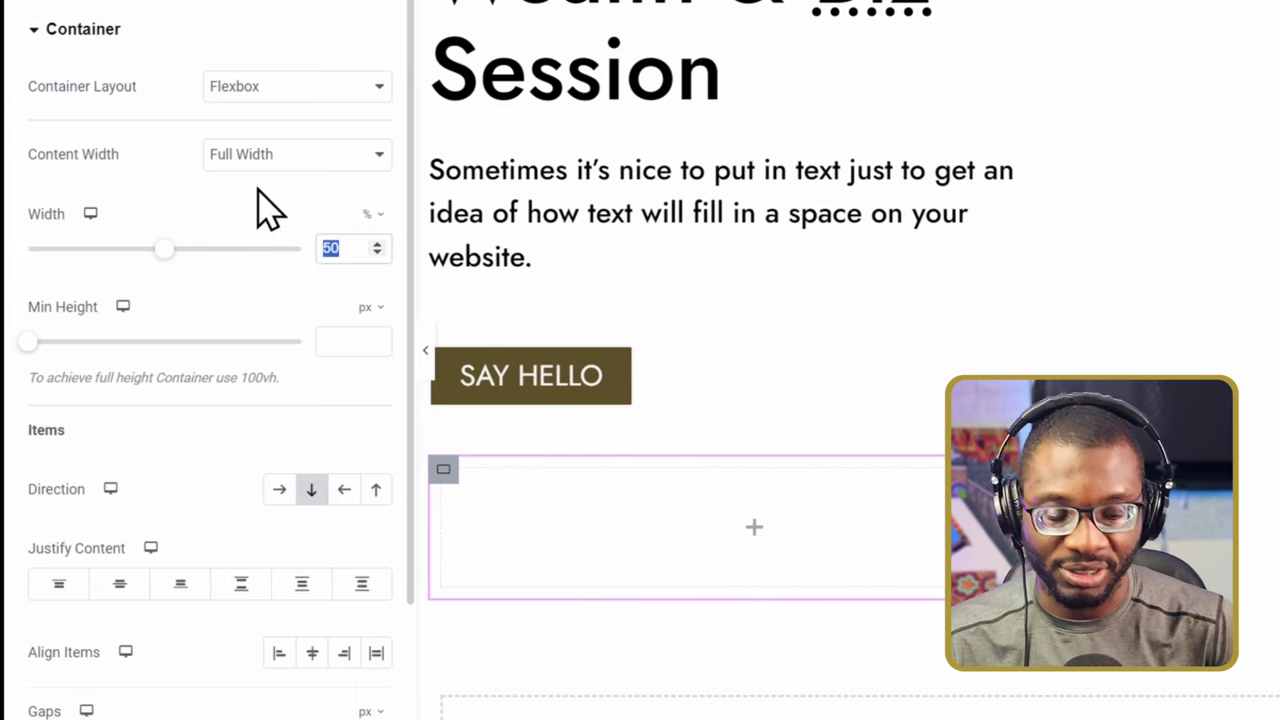
{"action": "type", "text": "100"}
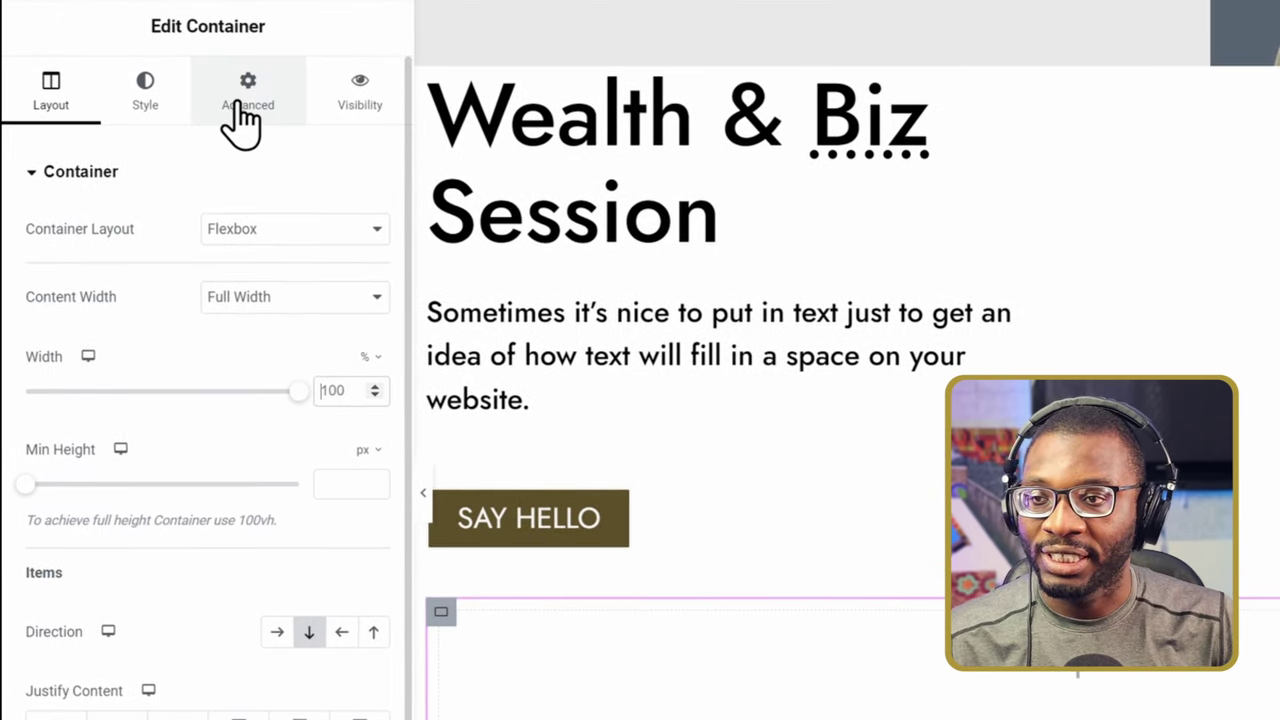
{"action": "left_click", "coordinate": [242, 118]}
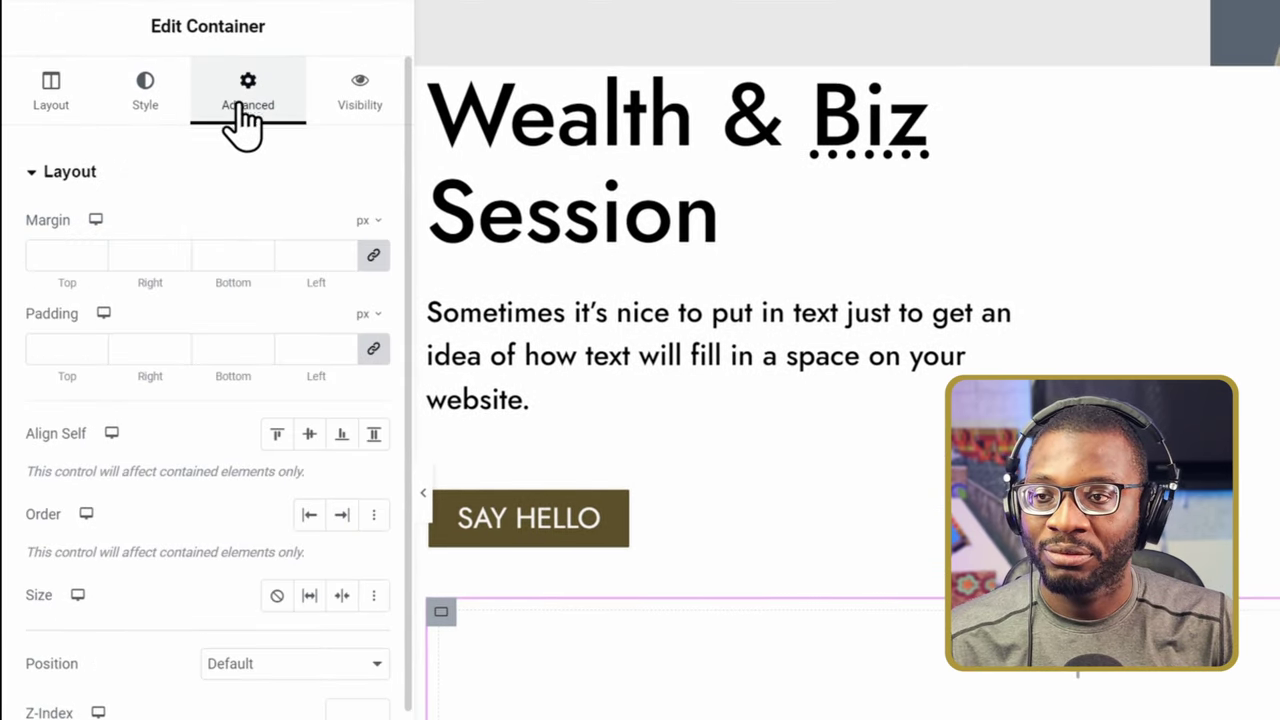
{"action": "left_click", "coordinate": [52, 347]}
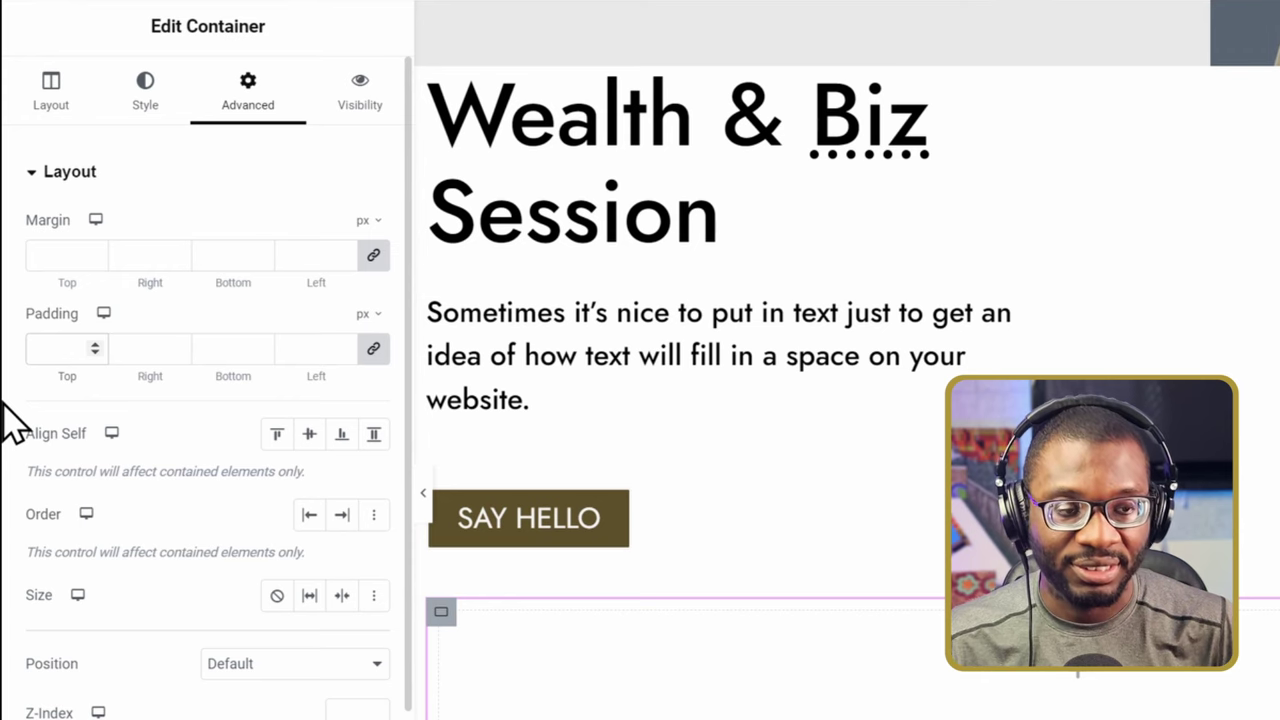
{"action": "type", "text": "0"}
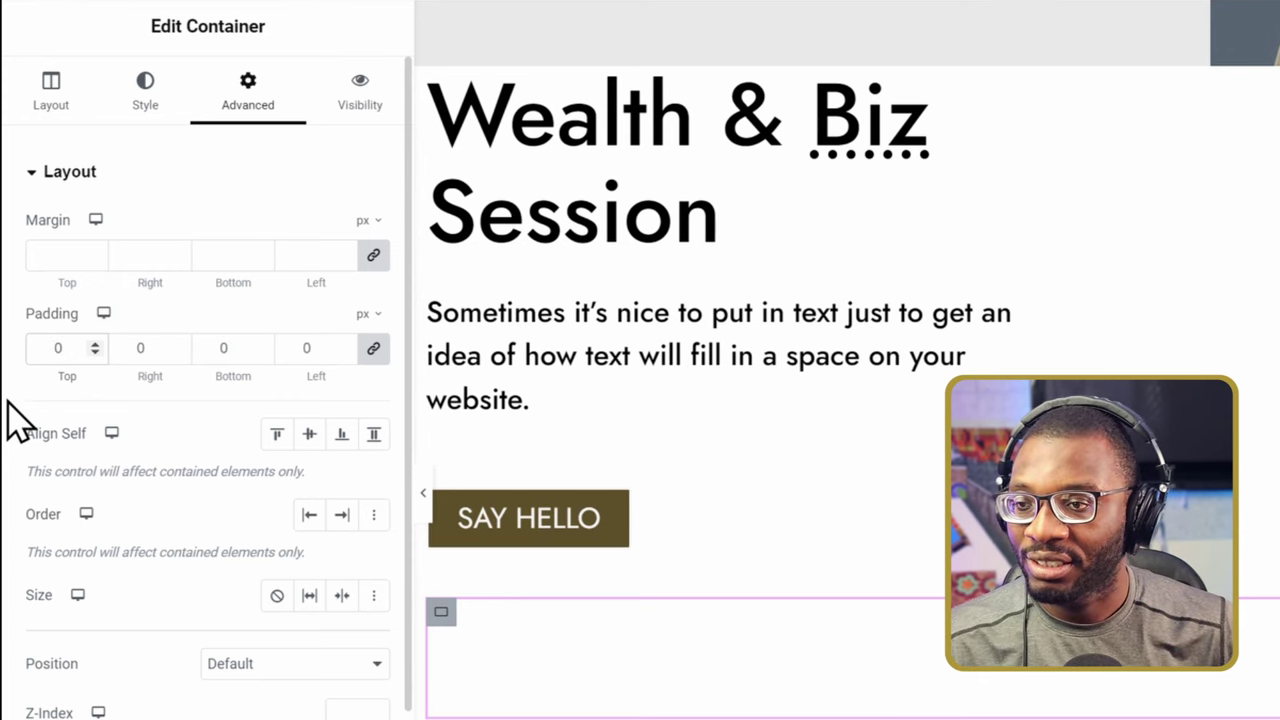
Assign the CSS class dd-mixed-grid__col2--full to the Image Wrapper
{"action": "scroll", "coordinate": [160, 440], "scroll_direction": "down", "scroll_amount": 3}
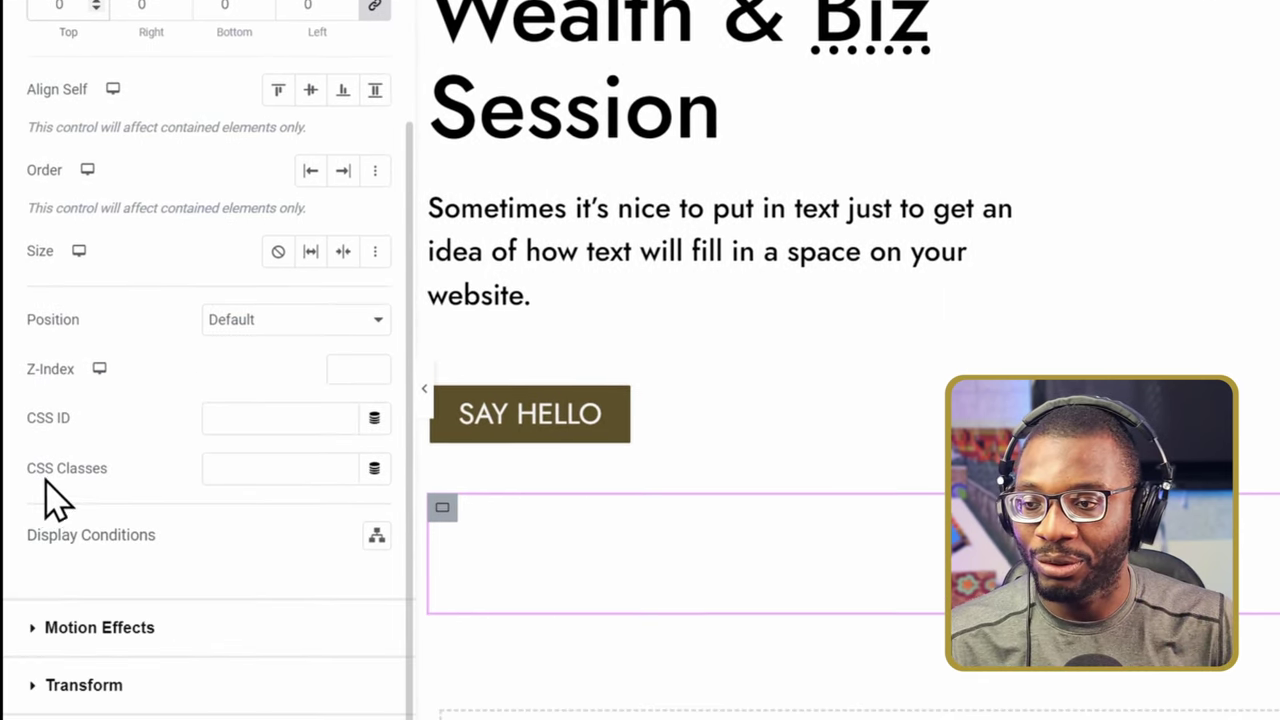
{"action": "left_click", "coordinate": [275, 574]}
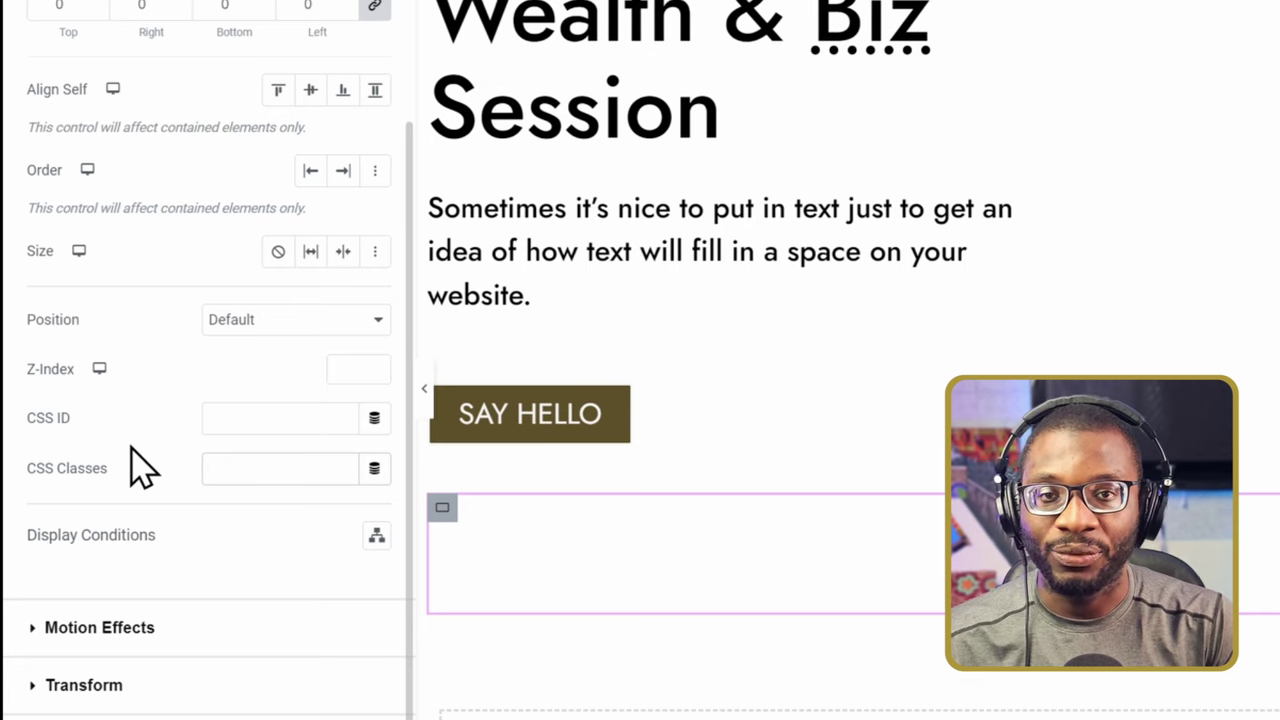
{"action": "type", "text": "dd"}
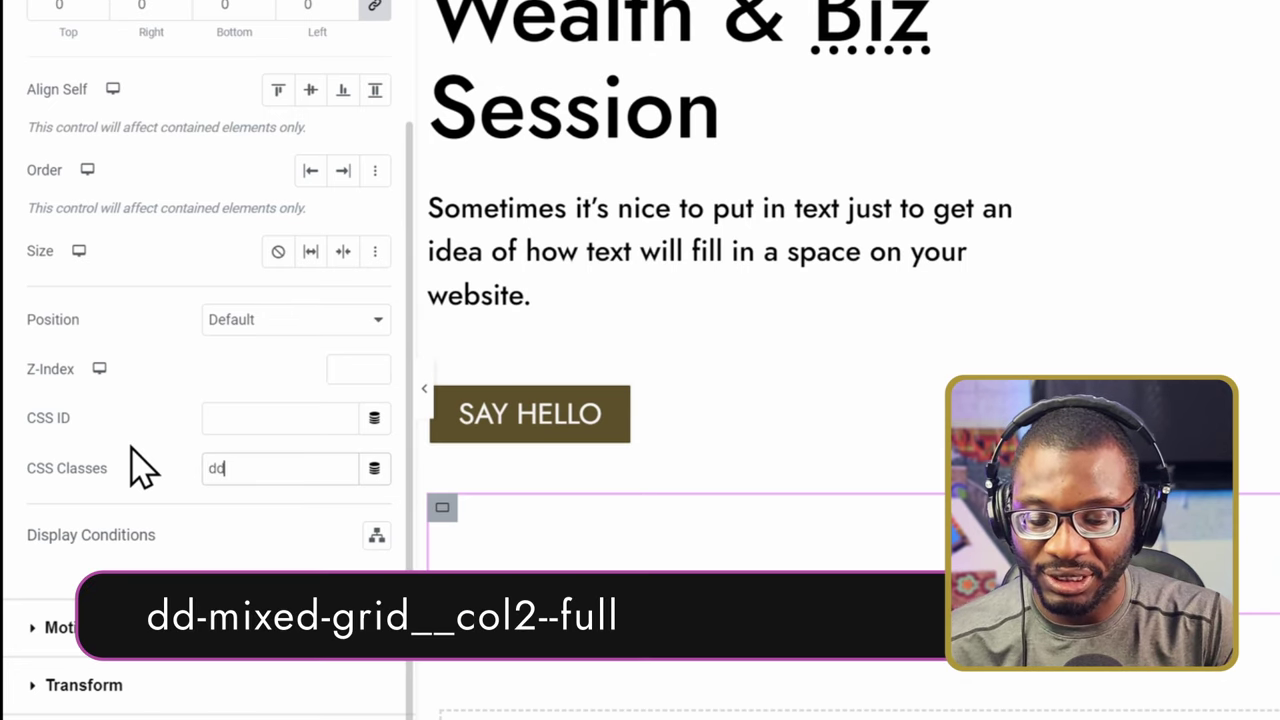
{"action": "type", "text": "-mixed-grid"}
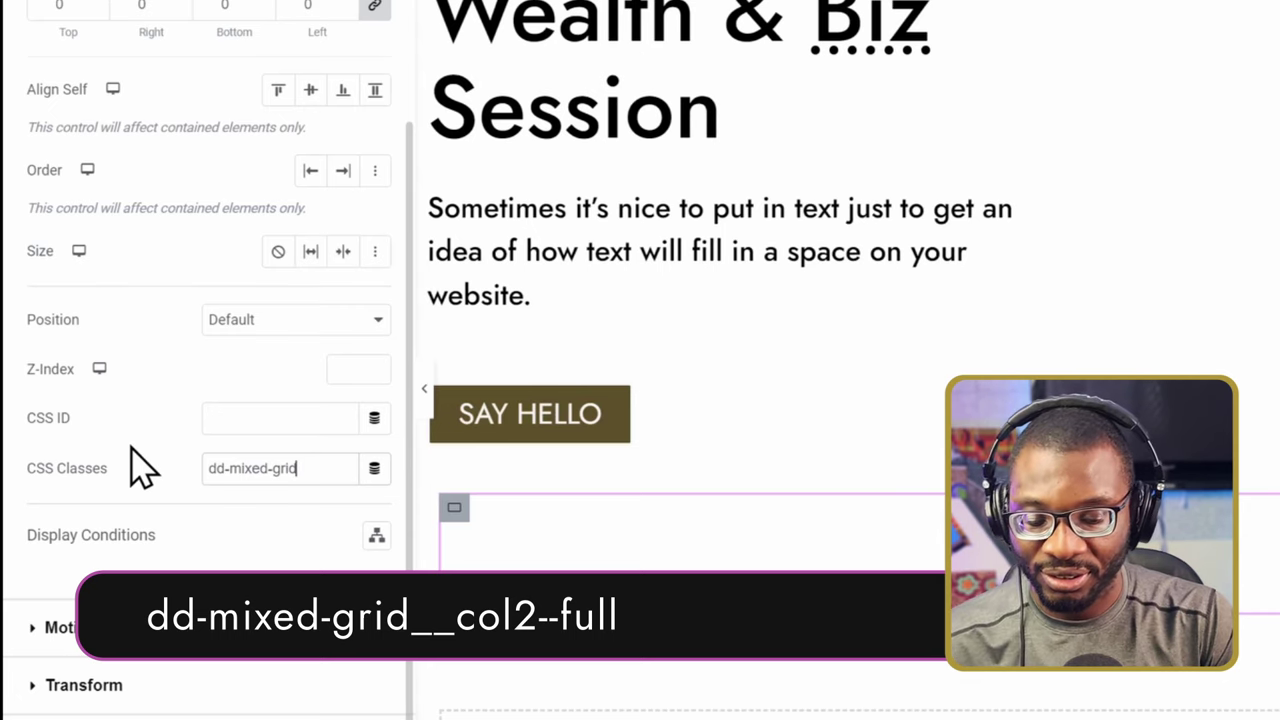
{"action": "type", "text": "__"}
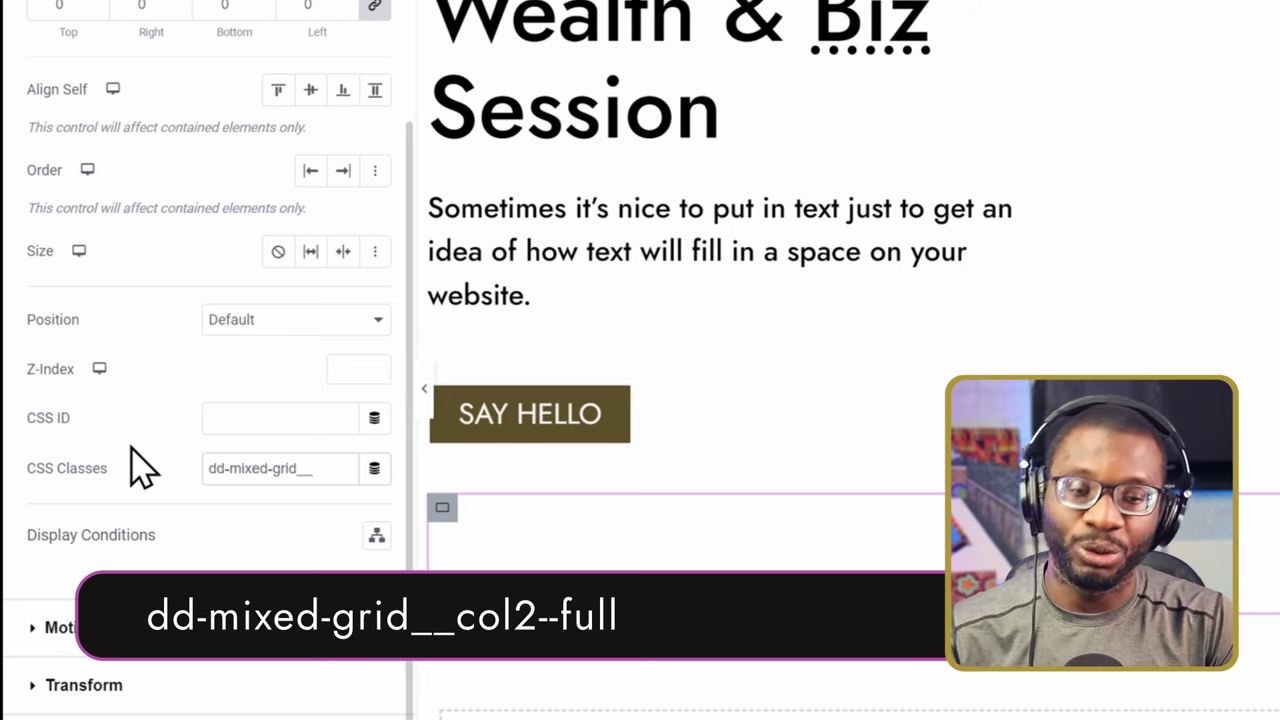
{"action": "type", "text": "col2"}
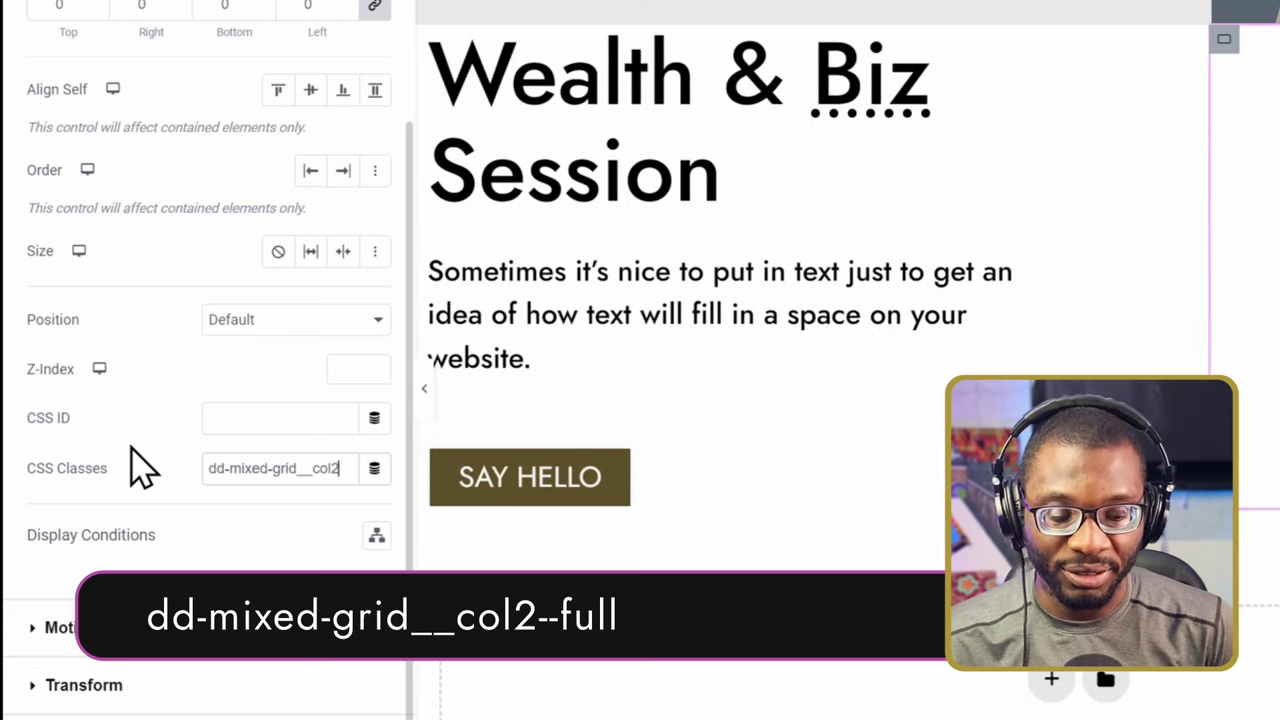
{"action": "type", "text": "--"}
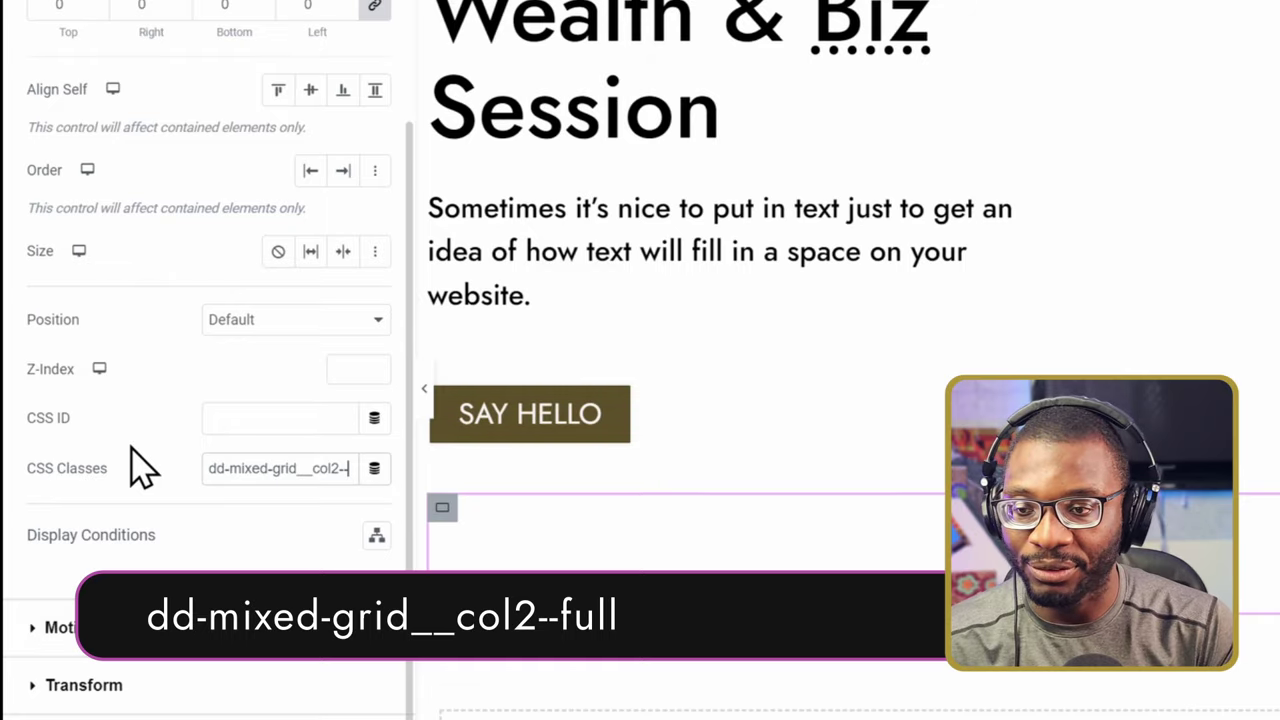
{"action": "type", "text": "full"}
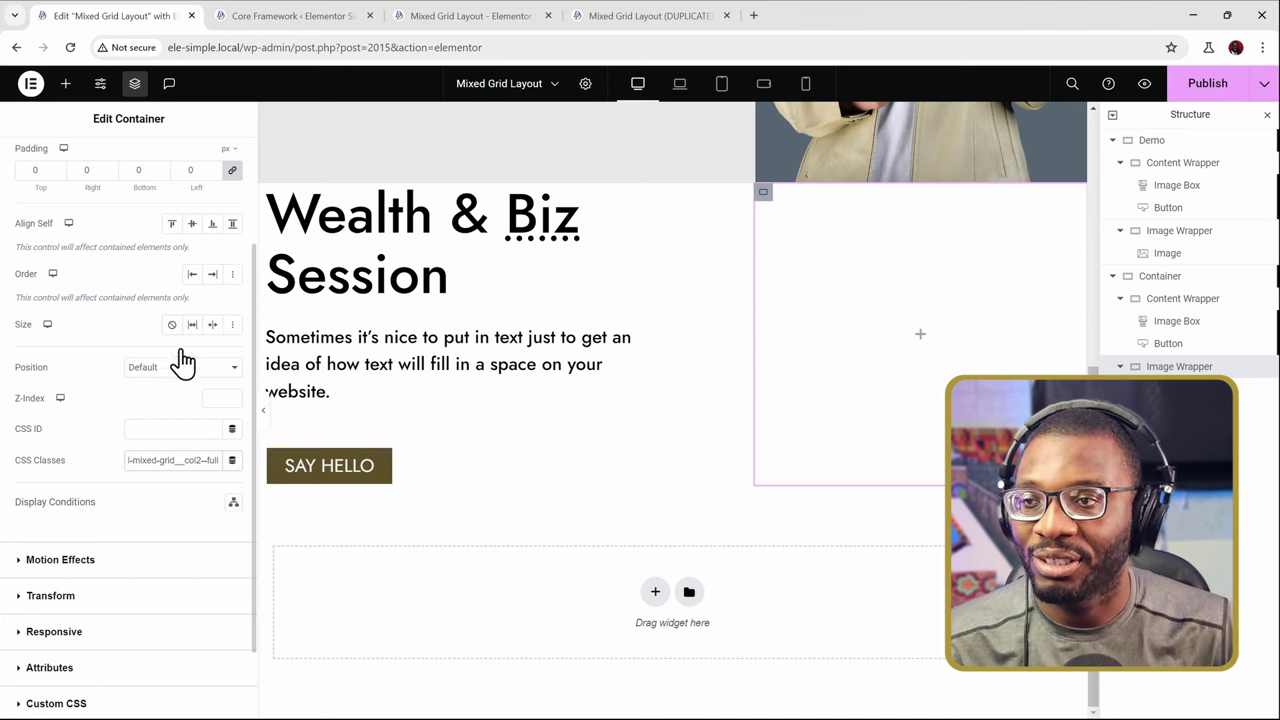
Add an Image widget to the empty Image Wrapper using the People folder's photo of the woman in the beige jacket
{"action": "left_click", "coordinate": [66, 84]}
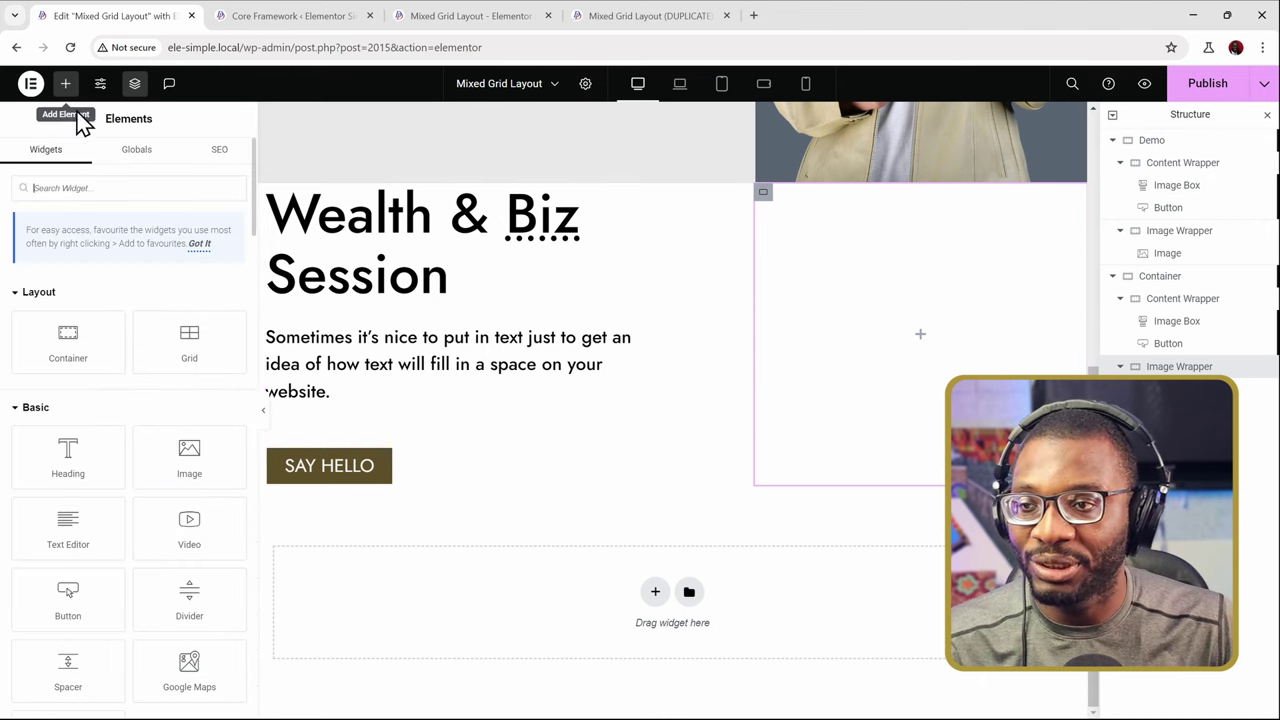
{"action": "left_click_drag", "start_coordinate": [189, 460], "coordinate": [848, 331]}
{"action": "left_click", "coordinate": [183, 295]}
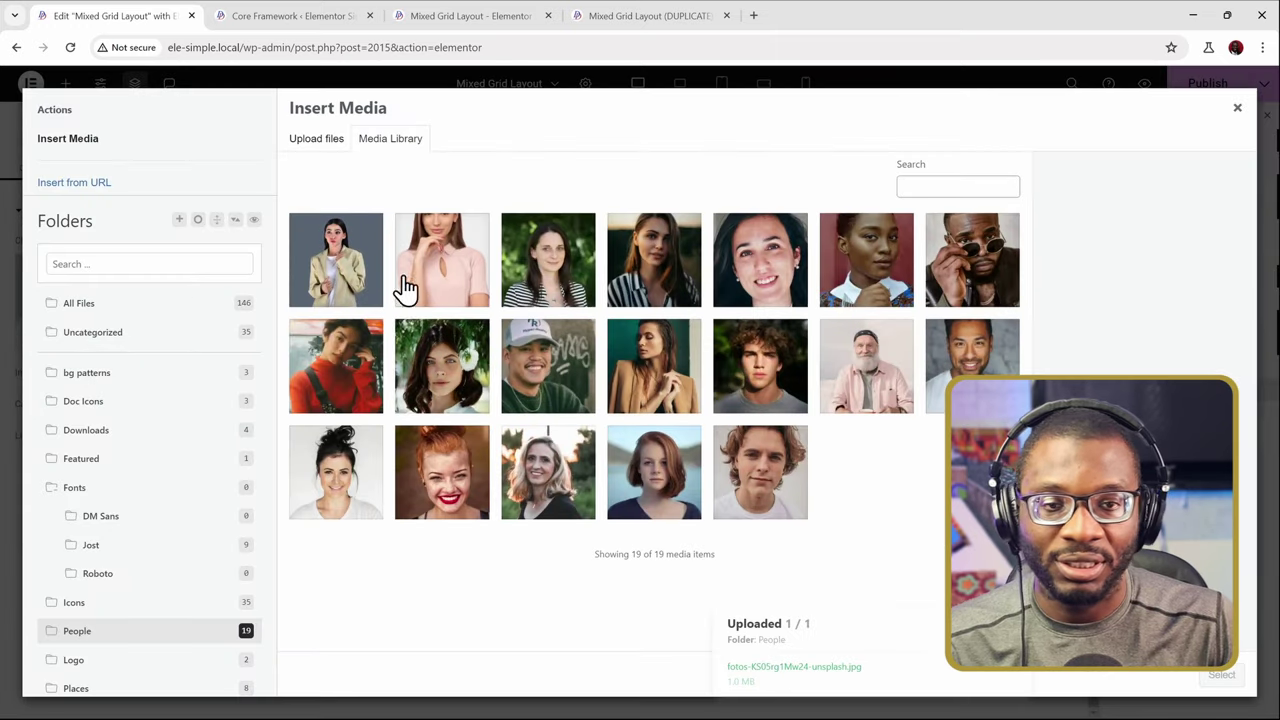
{"action": "left_click", "coordinate": [323, 278]}
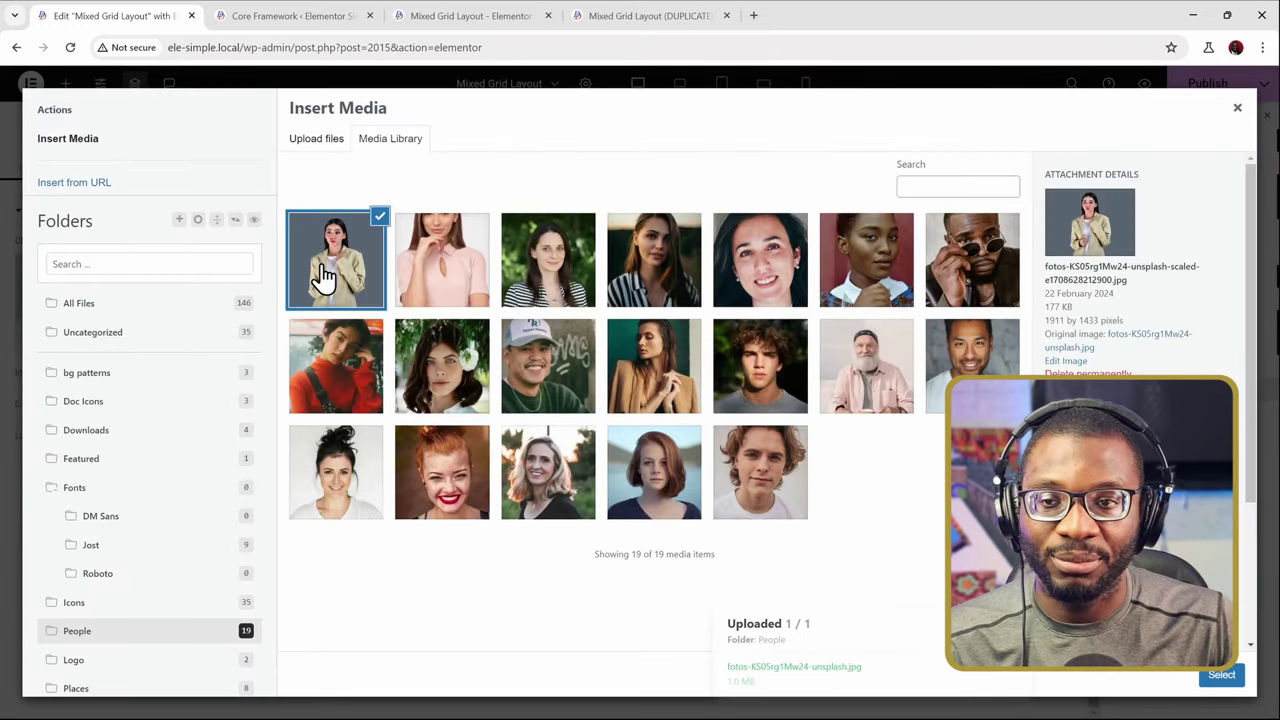
{"action": "left_click", "coordinate": [1237, 680]}
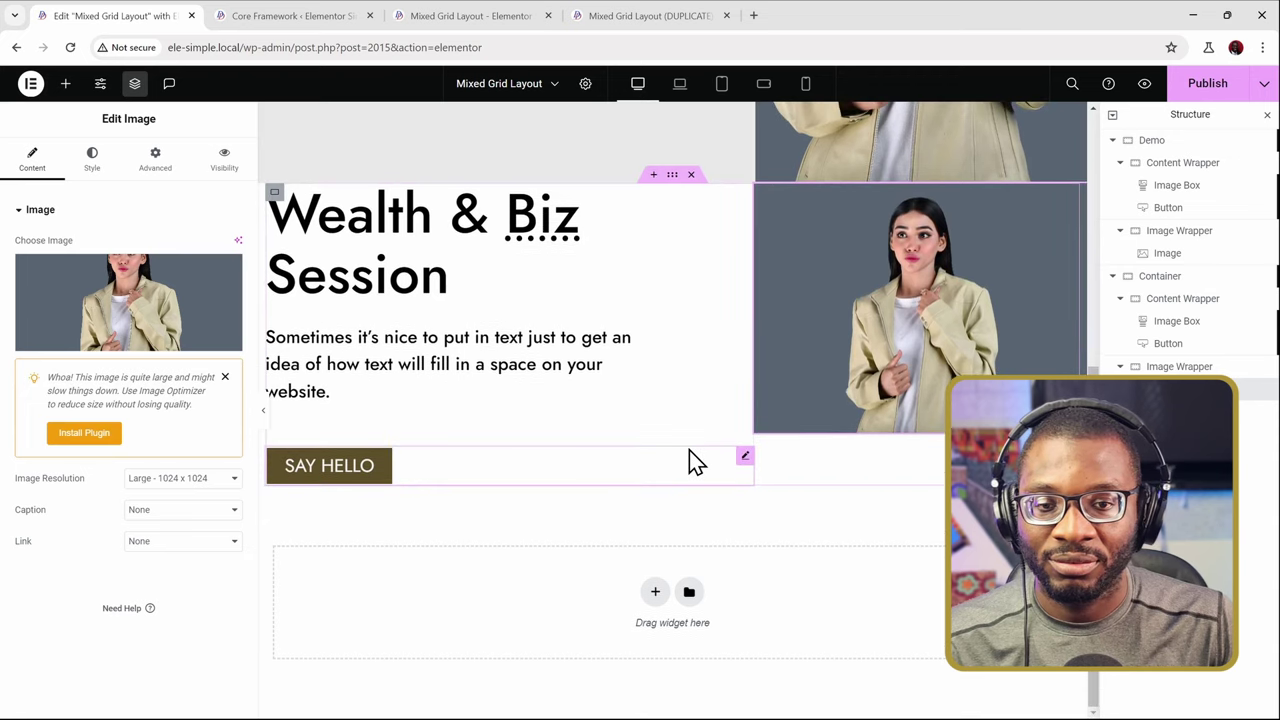
Open the CSS classes of the image in the new Image Wrapper for editing
{"action": "scroll", "coordinate": [690, 548], "scroll_direction": "up", "scroll_amount": 2}
{"action": "scroll", "coordinate": [690, 548], "scroll_direction": "up", "scroll_amount": 1}
{"action": "left_click", "coordinate": [864, 492]}
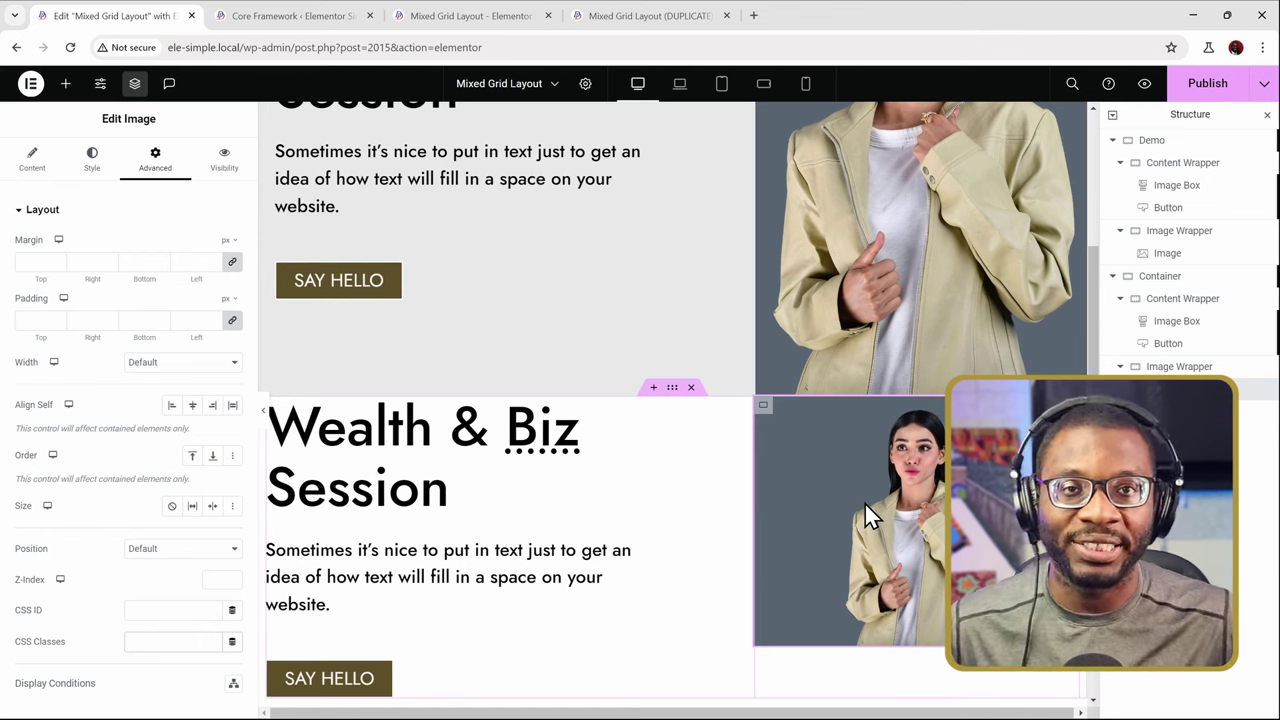
{"action": "key", "text": "Tab"}
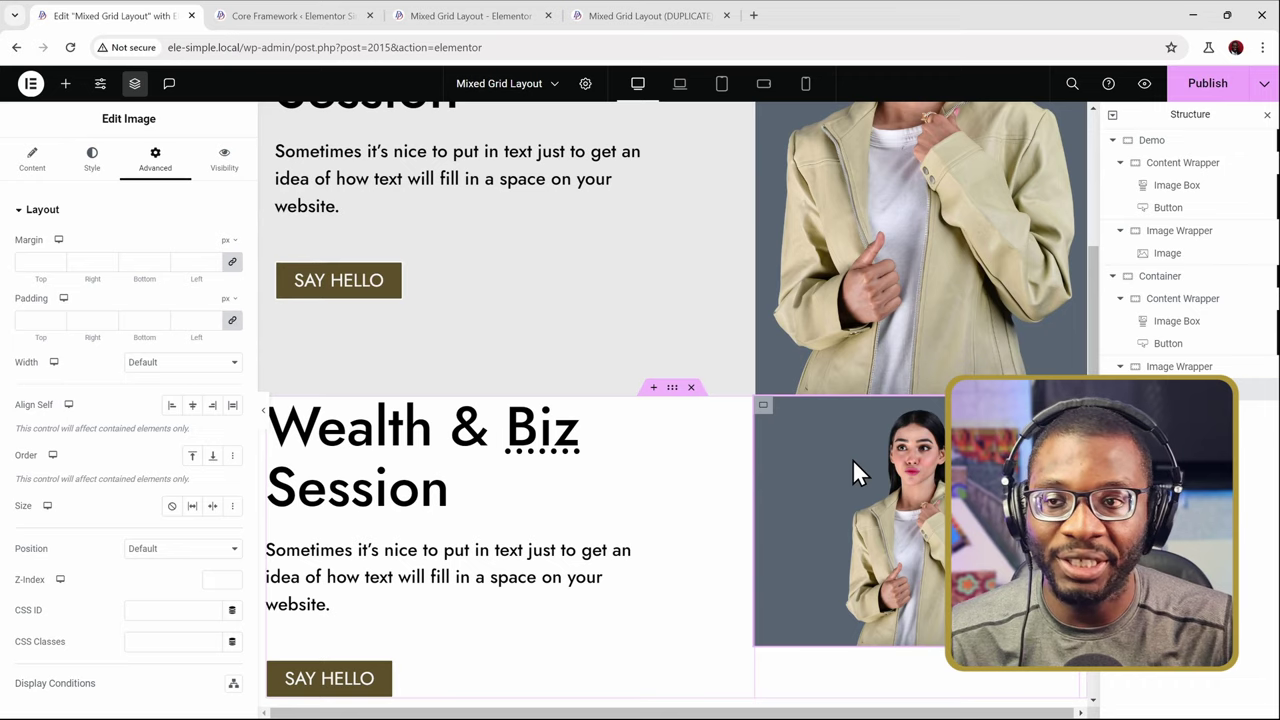
{"action": "scroll", "coordinate": [160, 352], "scroll_direction": "down", "scroll_amount": 1}
{"action": "scroll", "coordinate": [160, 352], "scroll_direction": "down", "scroll_amount": 1}
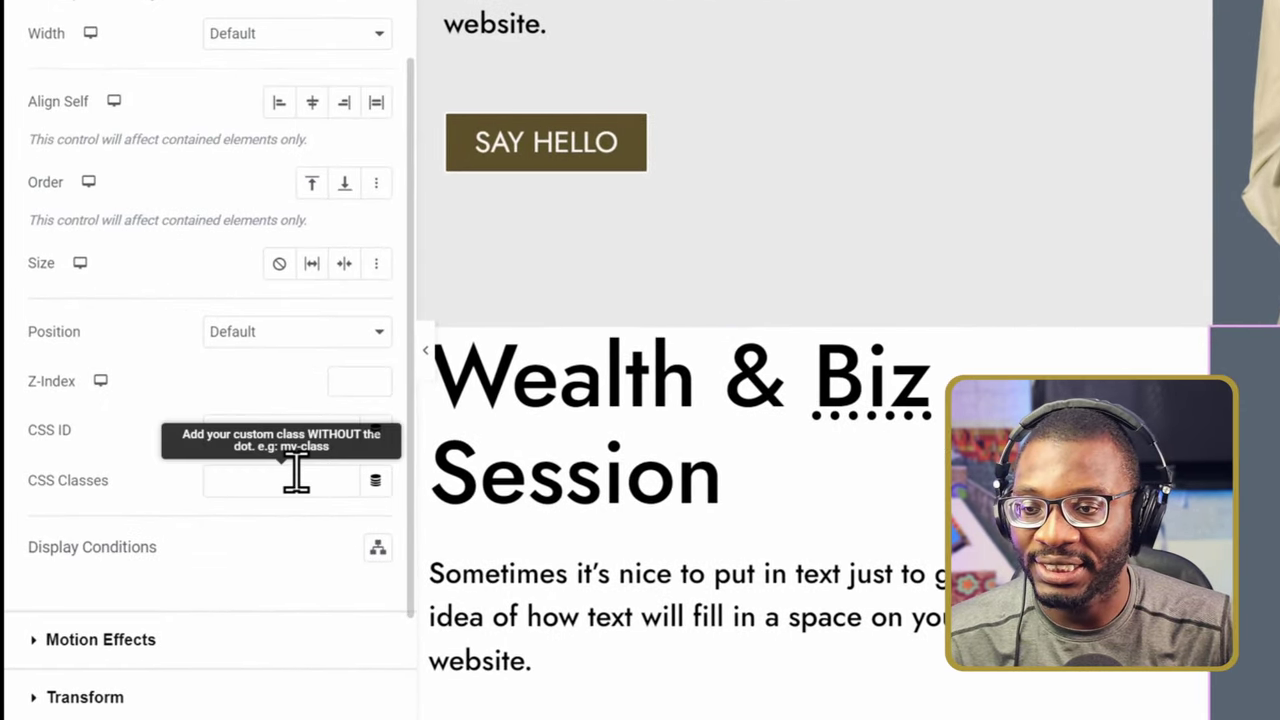
{"action": "left_click", "coordinate": [296, 472]}
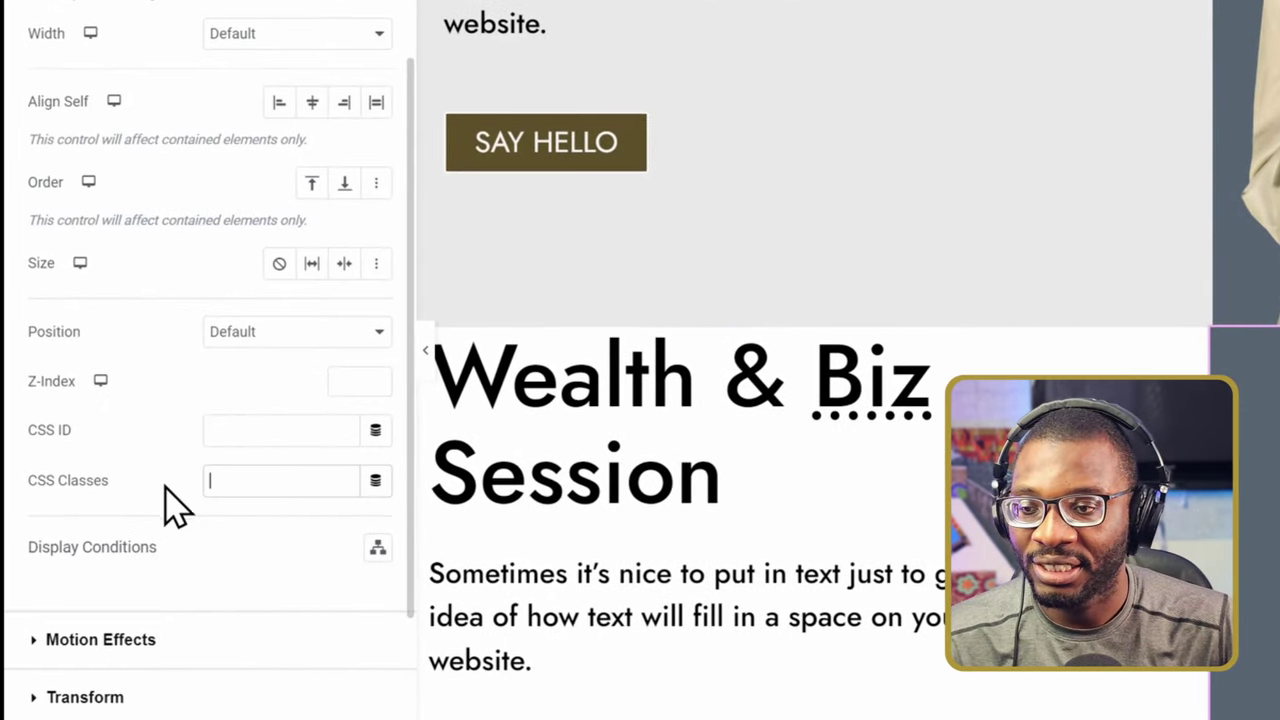